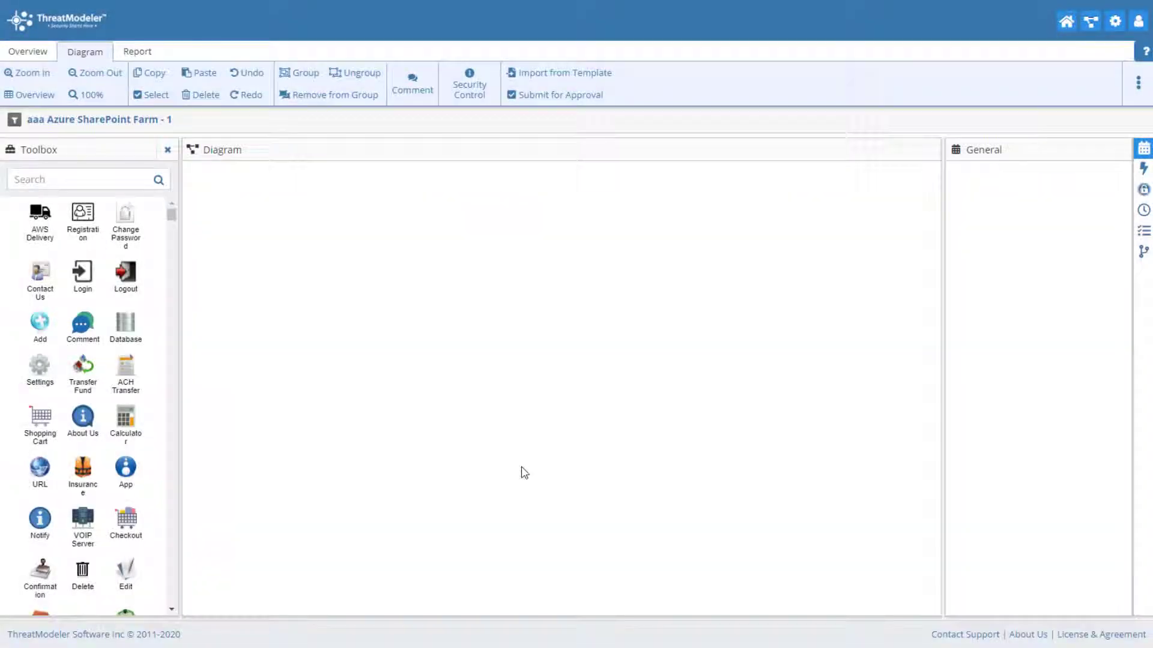
Place ActiveDirectory and Azure On-premises Data Gateway components from the Toolbox onto the diagram.
left_click(54, 182)
type("act")
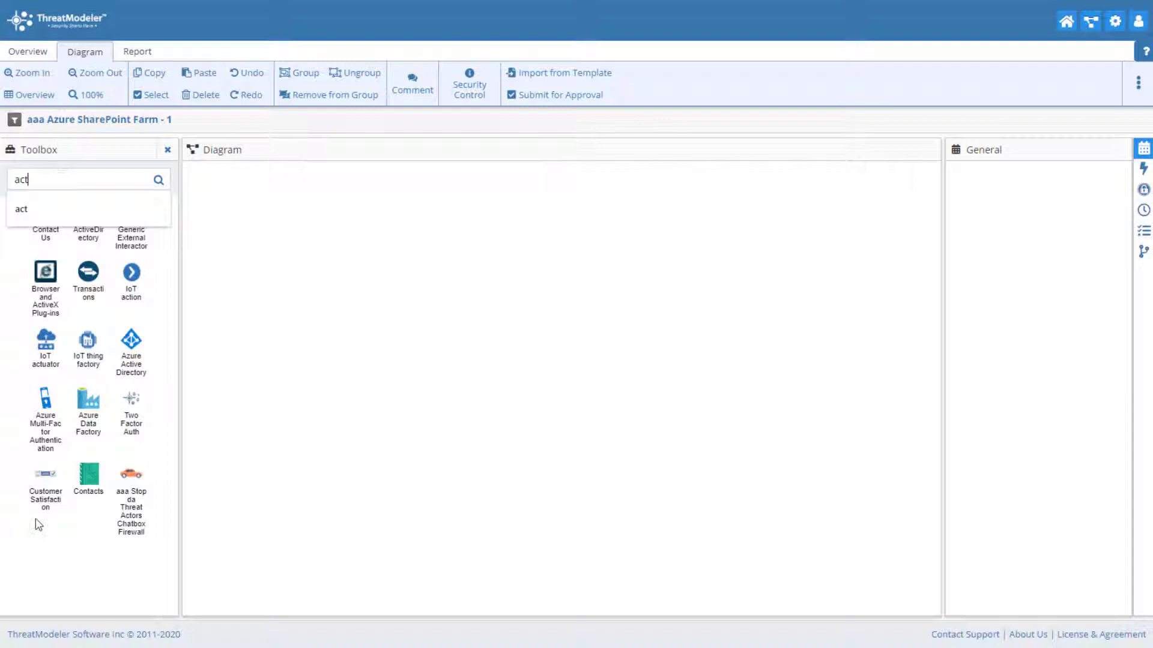
left_click_drag(91, 239, 300, 275)
left_click(50, 180)
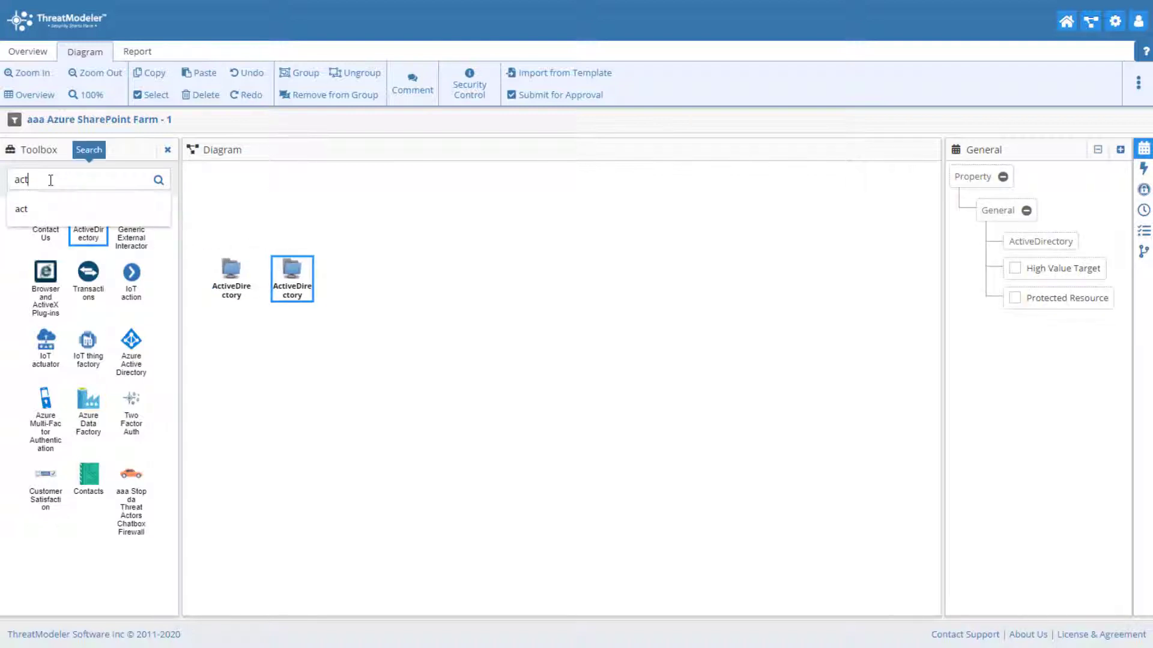
left_click_drag(51, 180, 5, 179)
type("gate")
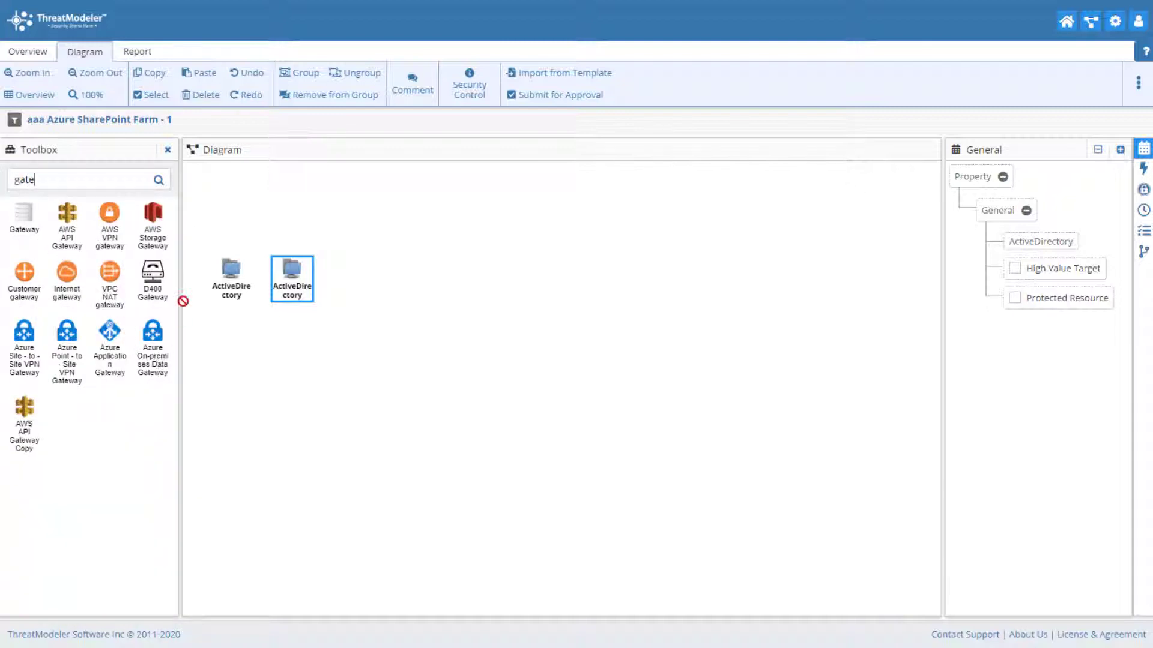
left_click_drag(183, 300, 240, 191)
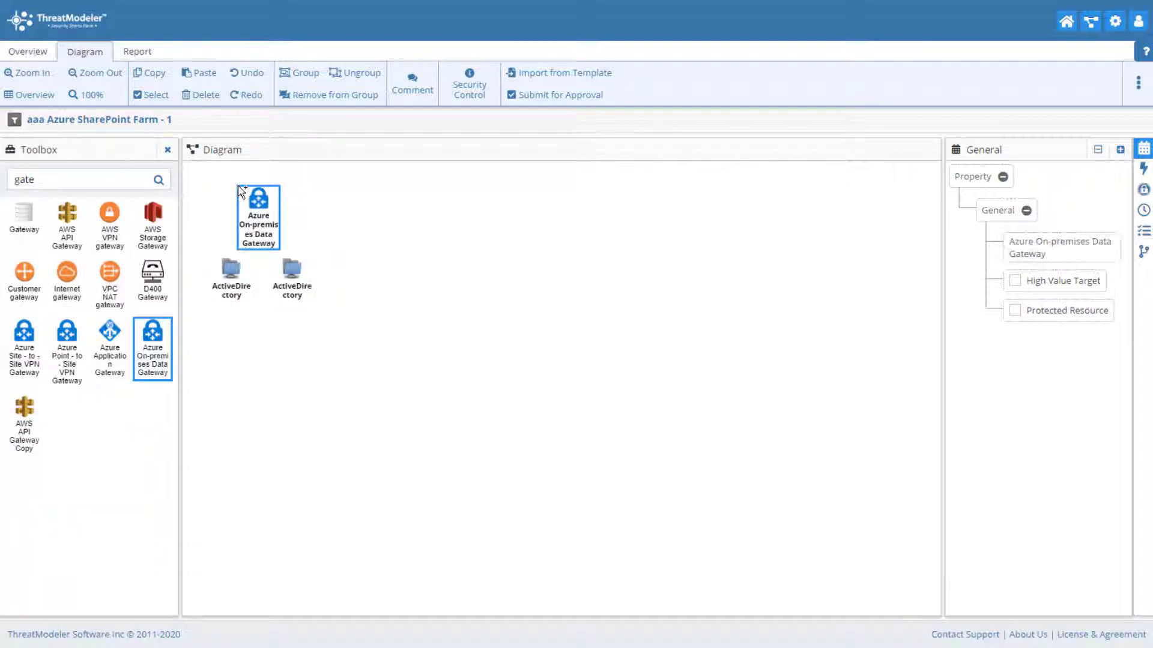
Group the three components and name the group 'On Premises Network'.
left_click(324, 338)
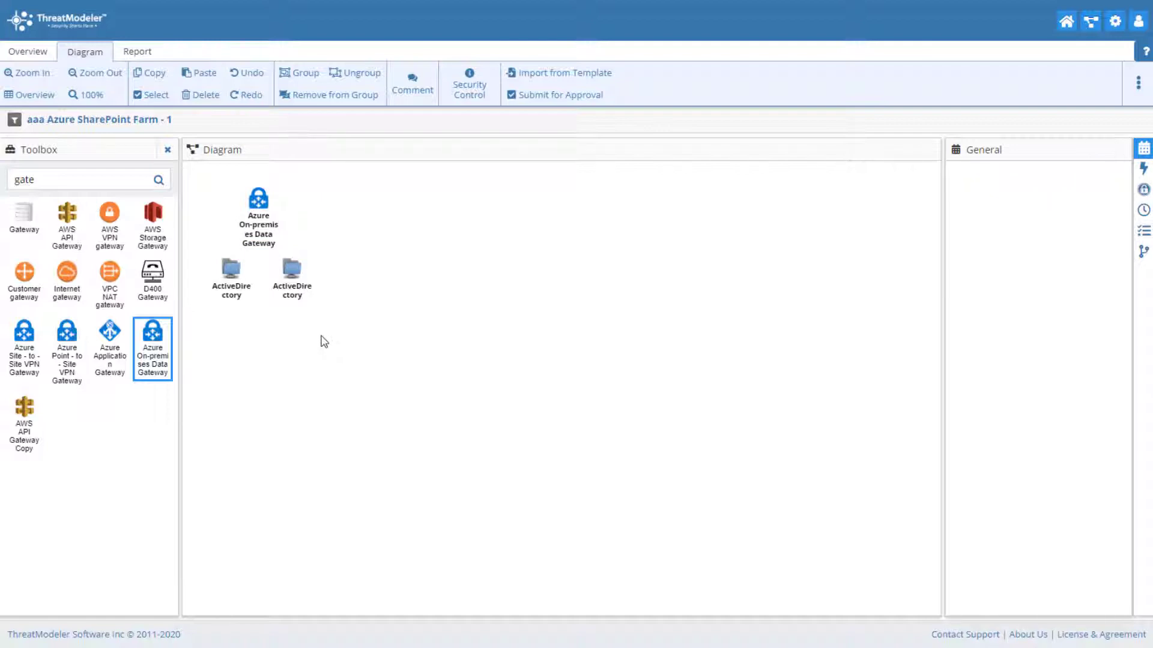
left_click_drag(293, 283, 225, 225)
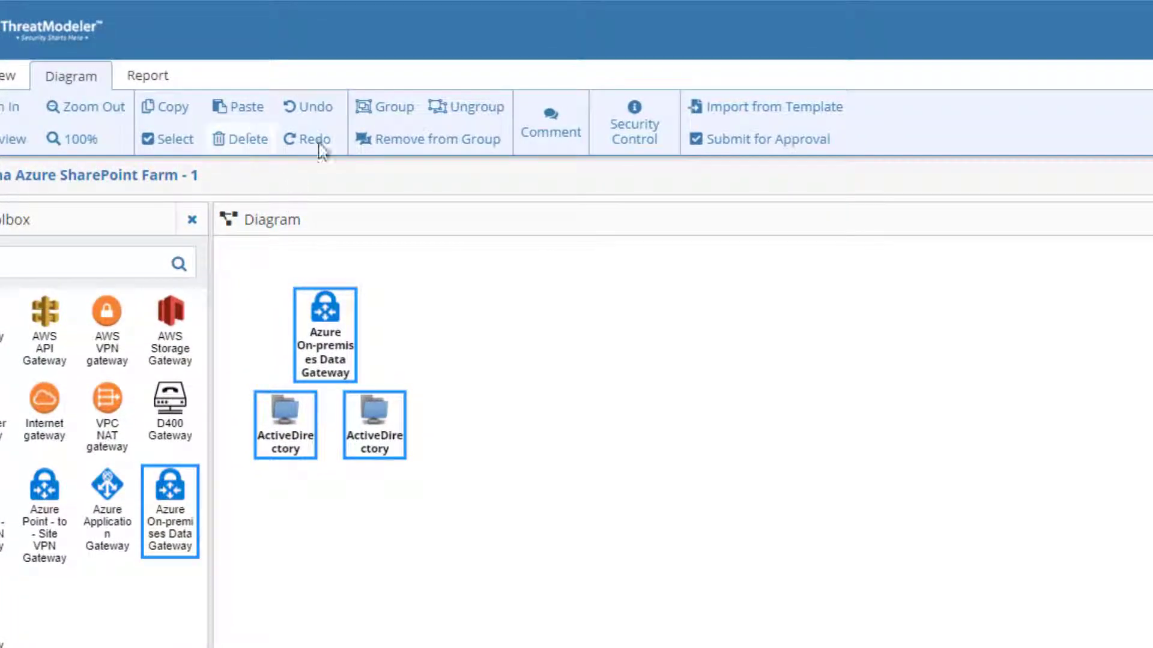
left_click(382, 122)
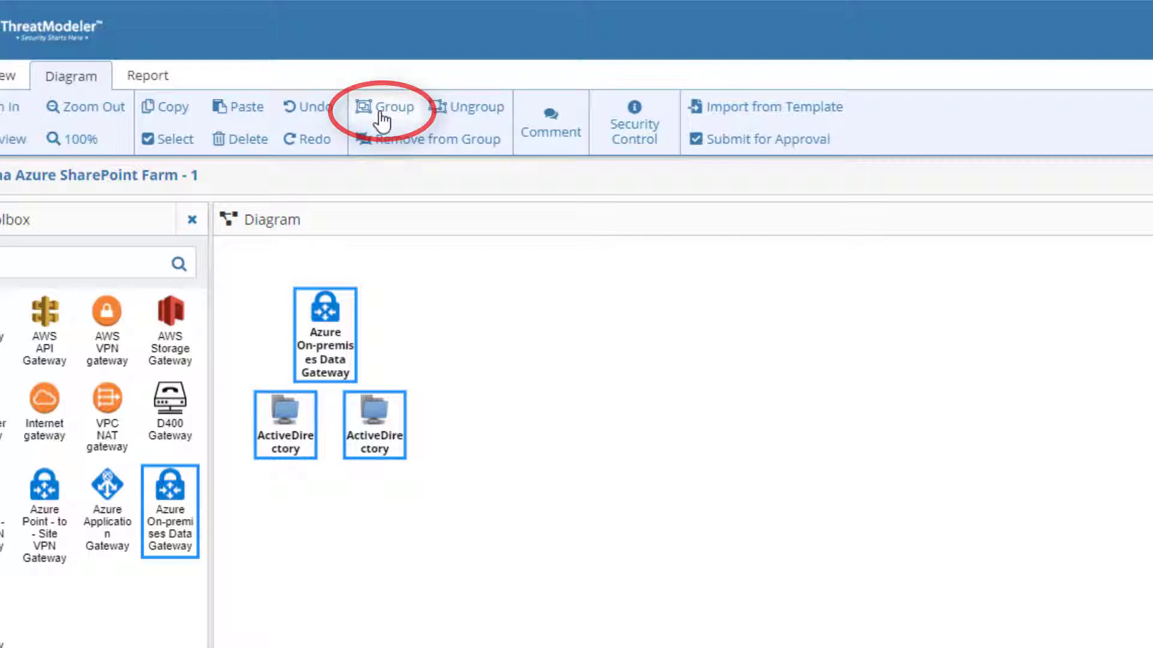
double_click(323, 268)
type("O")
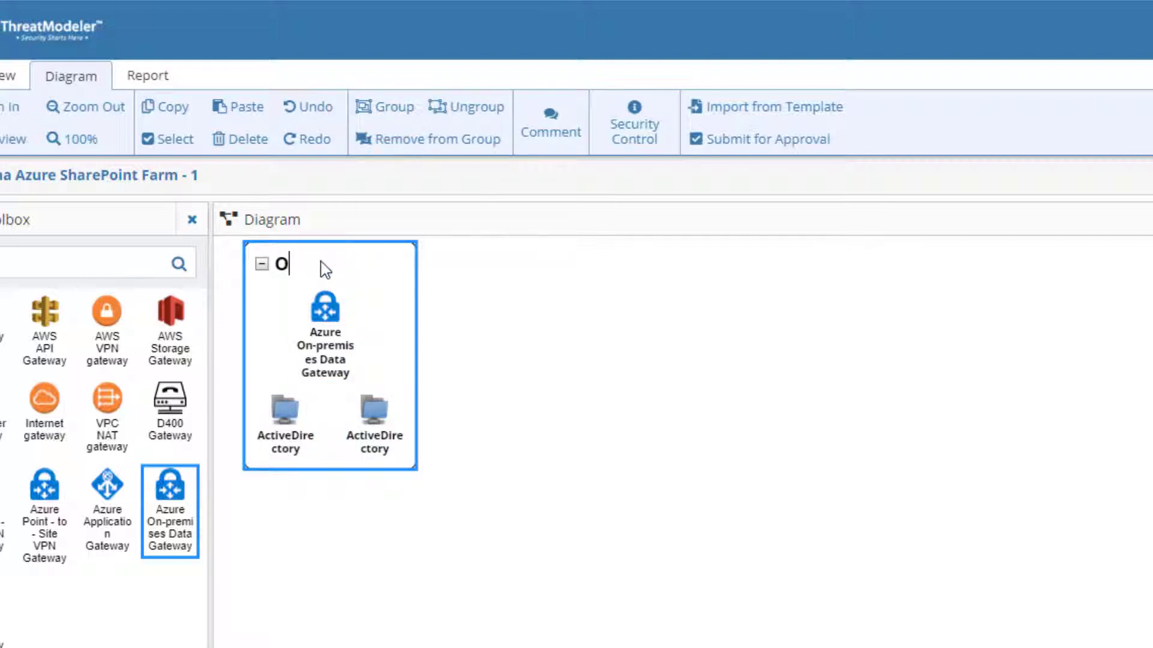
type("n Premises Network")
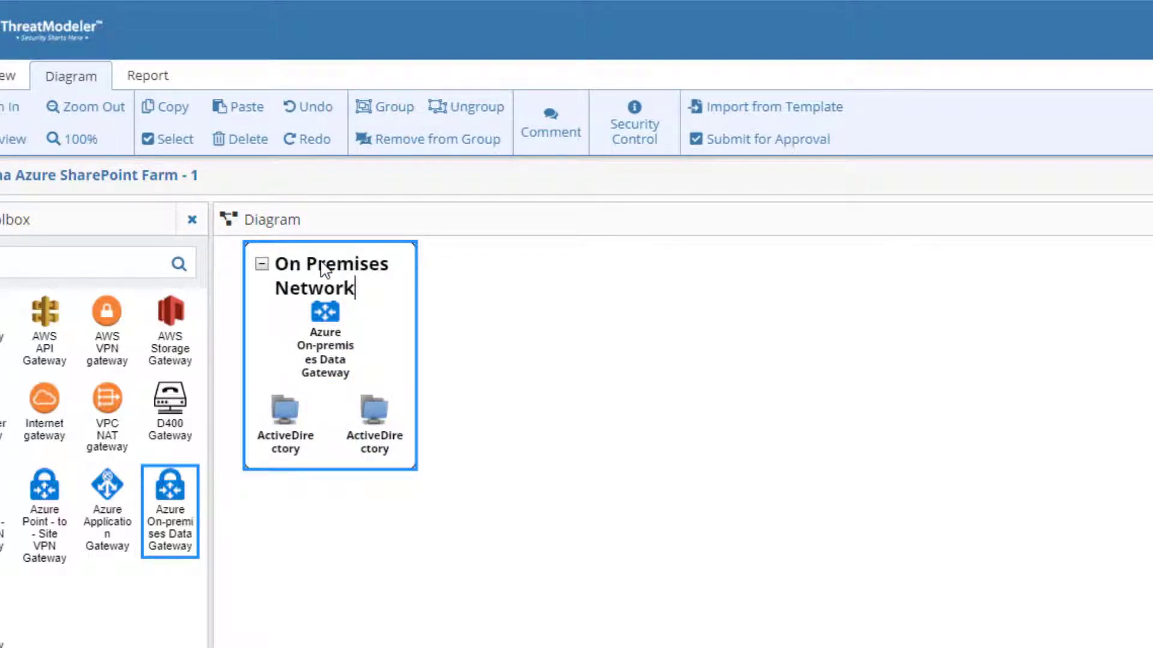
key("Return")
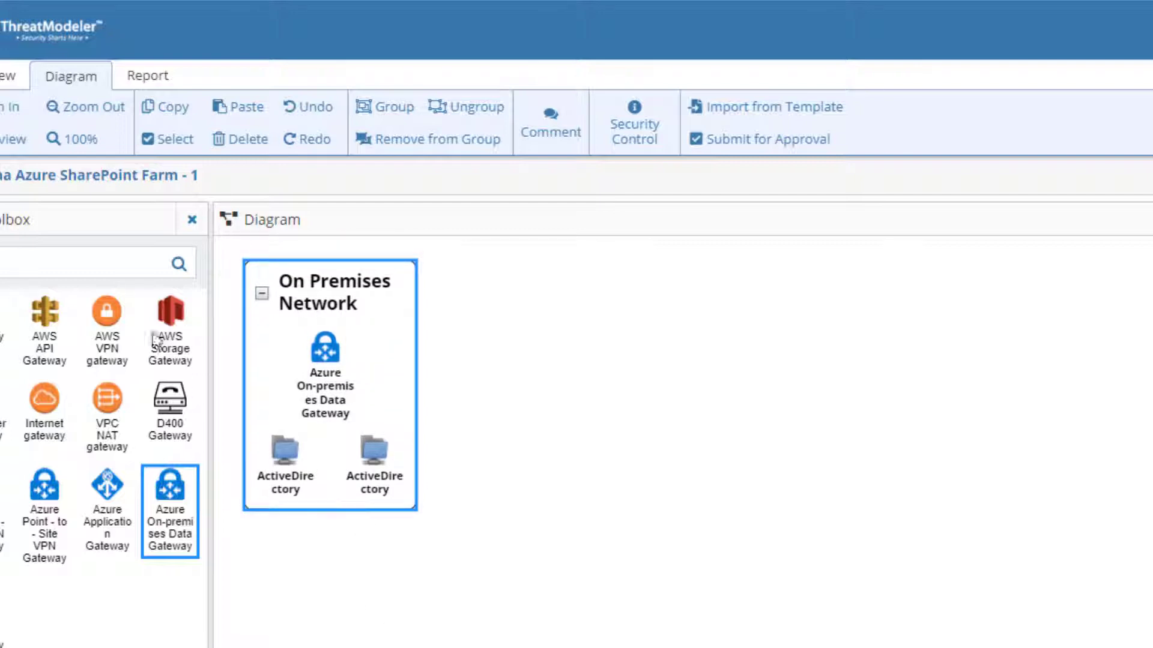
Add a Point-to-Site VPN Gateway and relabel it 'Azure VPN Gateway'.
left_click_drag(48, 537, 494, 371)
double_click(517, 423)
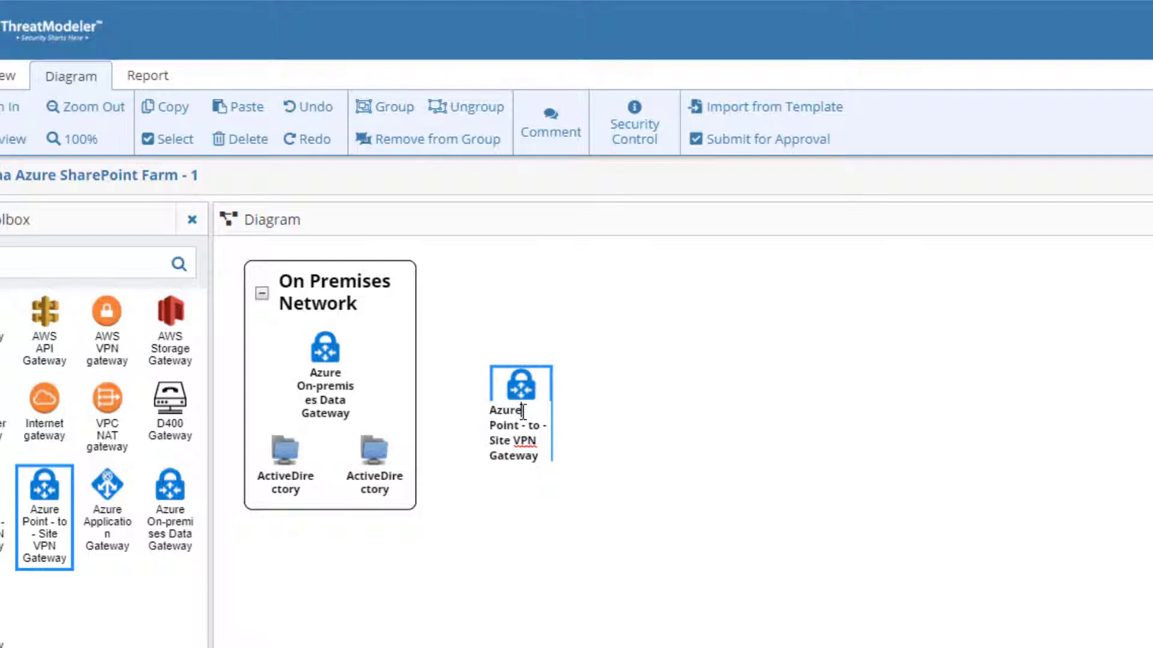
left_click_drag(522, 411, 512, 440)
key("BackSpace")
key("Return")
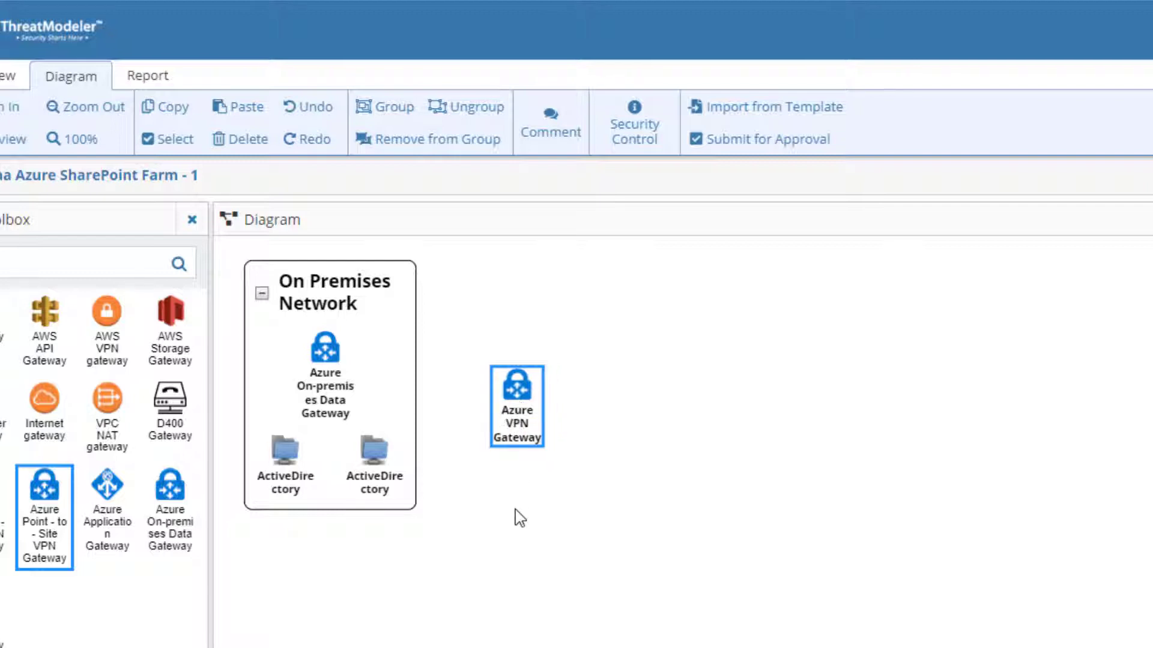
Group the VPN gateway and make the group a VPC subnet trust boundary.
left_click(391, 110)
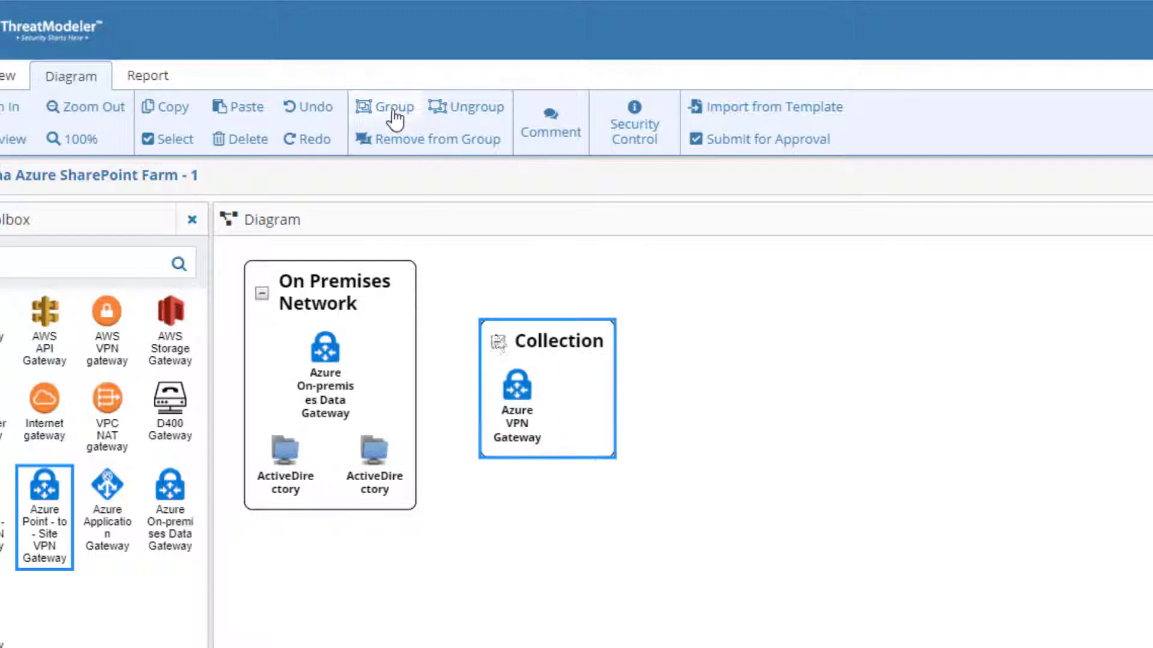
right_click(546, 344)
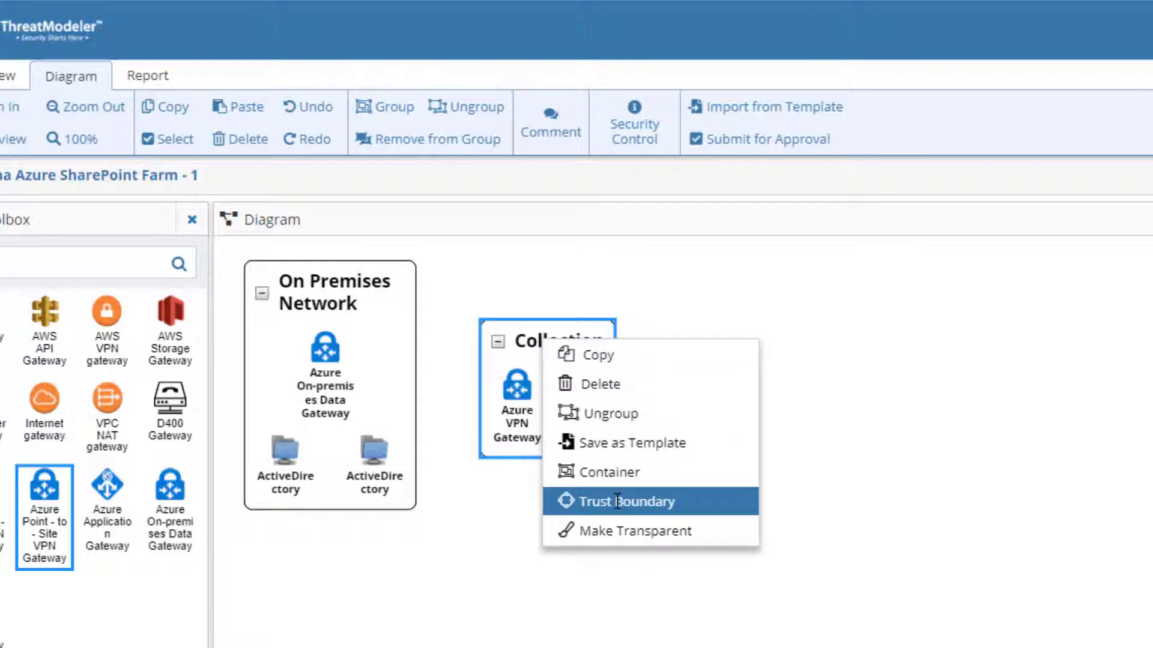
left_click(577, 501)
left_click(602, 103)
left_click(676, 193)
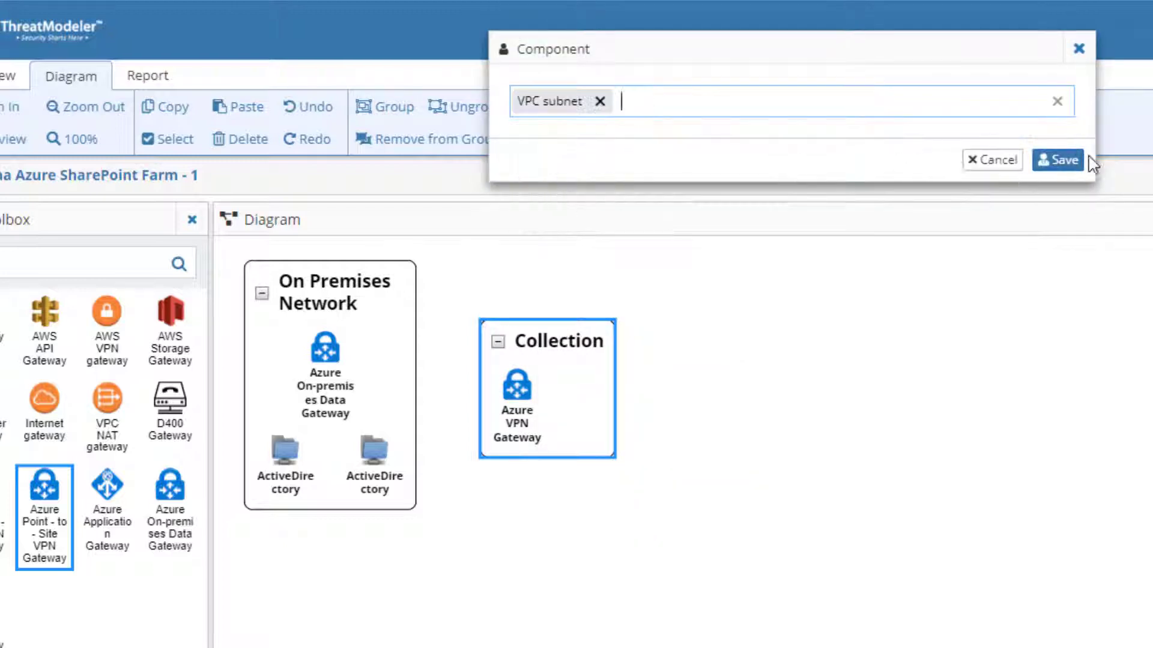
left_click(1060, 161)
Retitle the trust boundary 'Gateway subnet'.
double_click(529, 341)
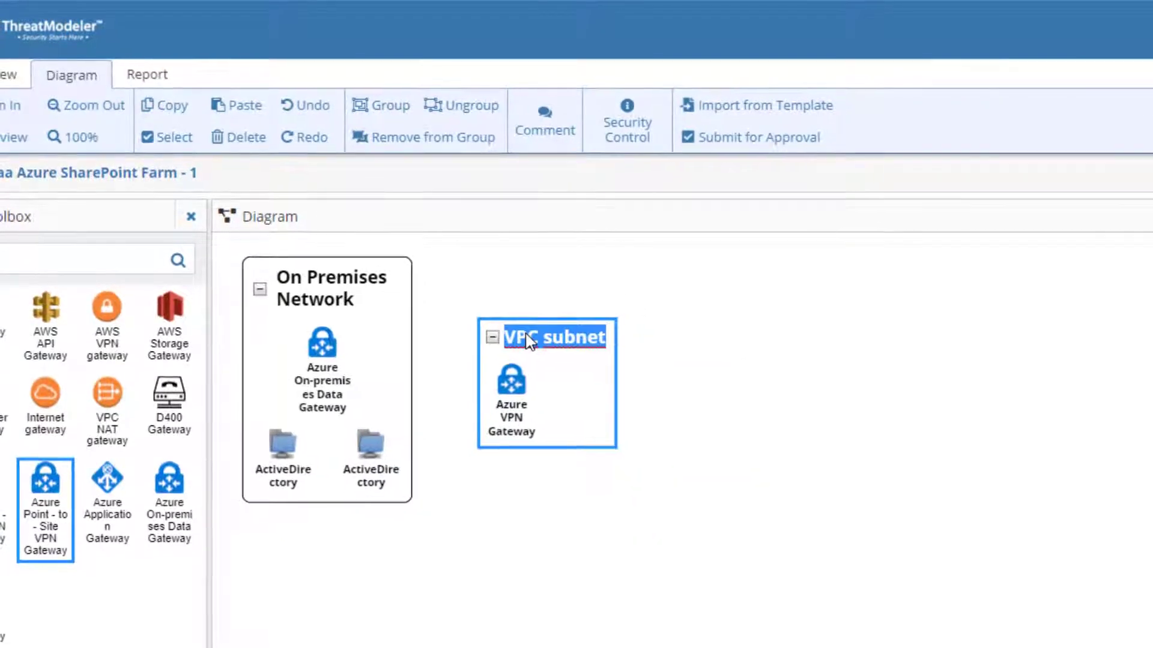
double_click(533, 338)
type("Gateway")
key("Return")
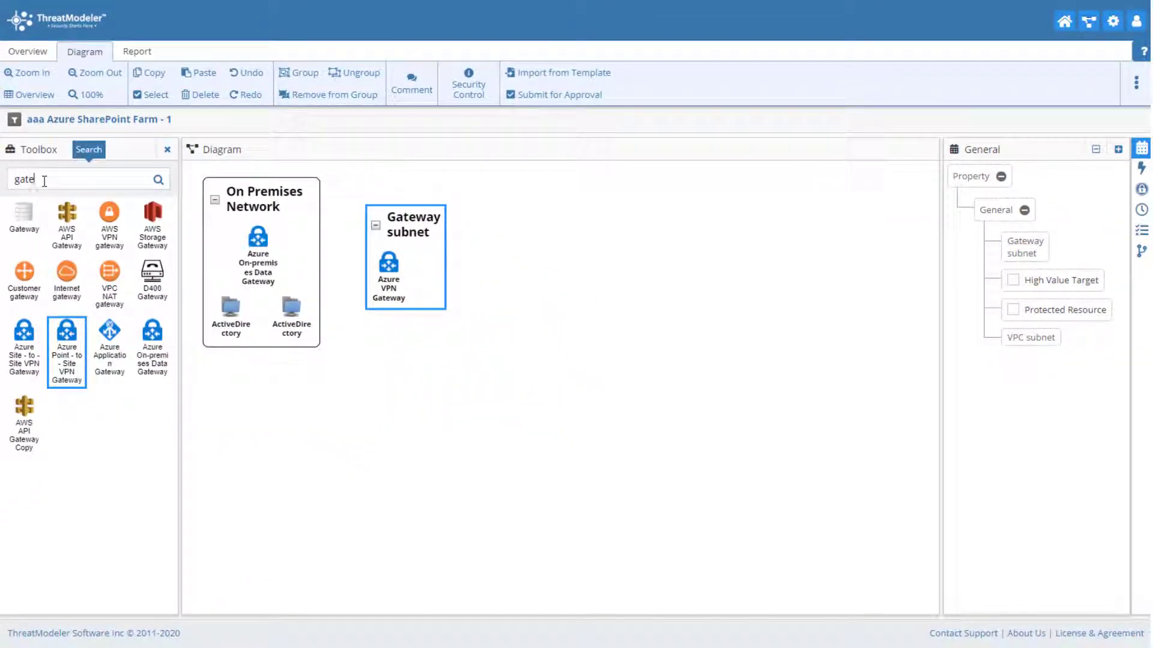
Search 'loa' and 'vir' to place an Azure Load Balancer and Azure Virtual Machines right of the Gateway subnet.
double_click(16, 181)
type("loa")
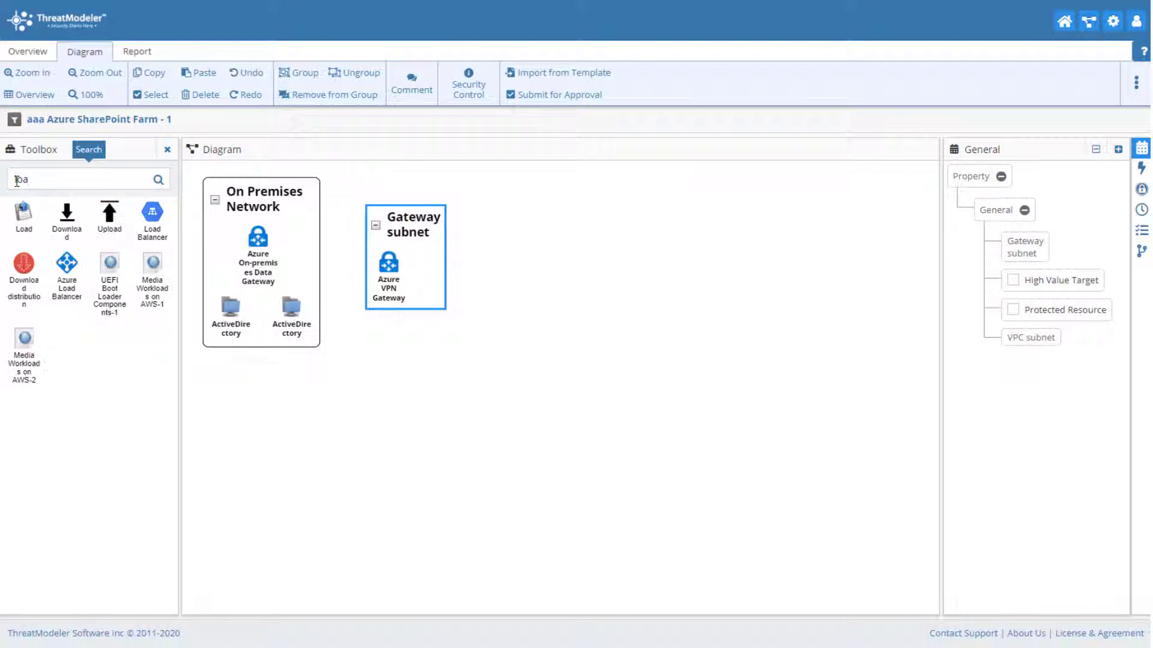
left_click_drag(67, 267, 494, 248)
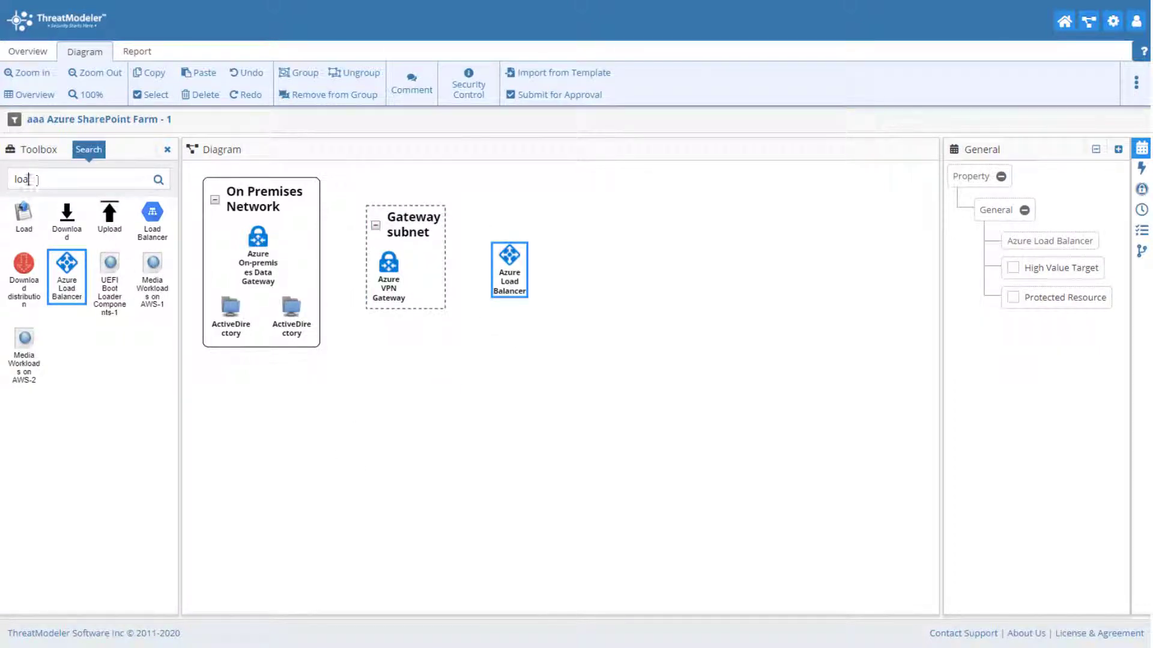
double_click(22, 179)
type("viru")
key("BackSpace")
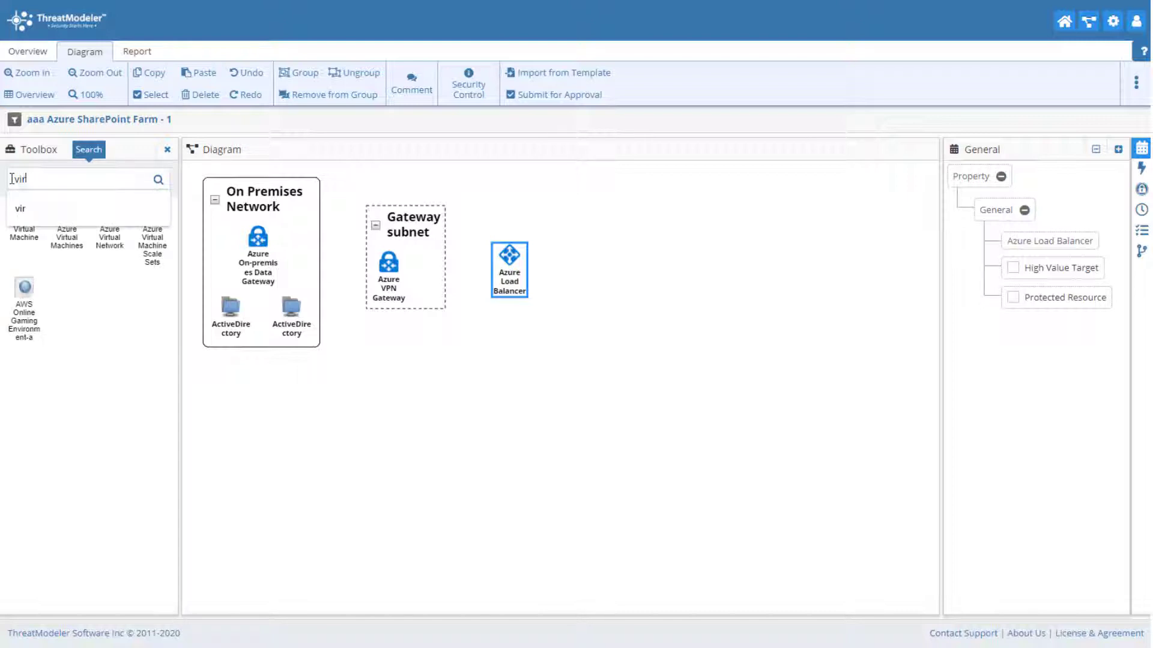
left_click_drag(67, 238, 569, 283)
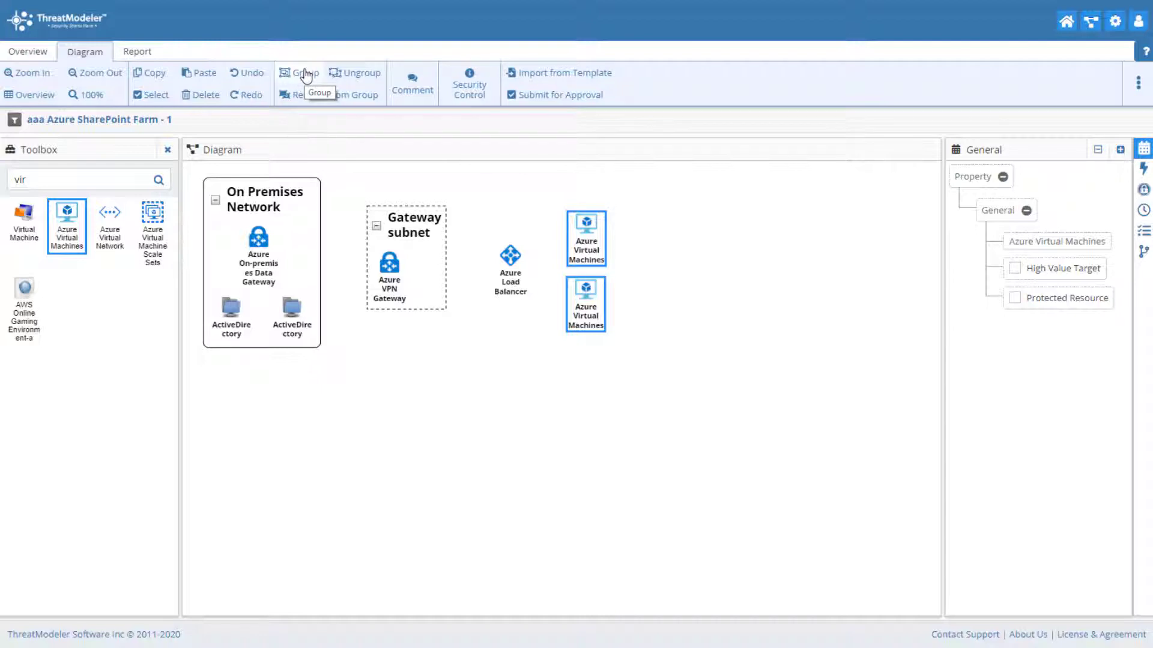
Group the two virtual machines into an Azure Availability Sets container.
left_click(305, 74)
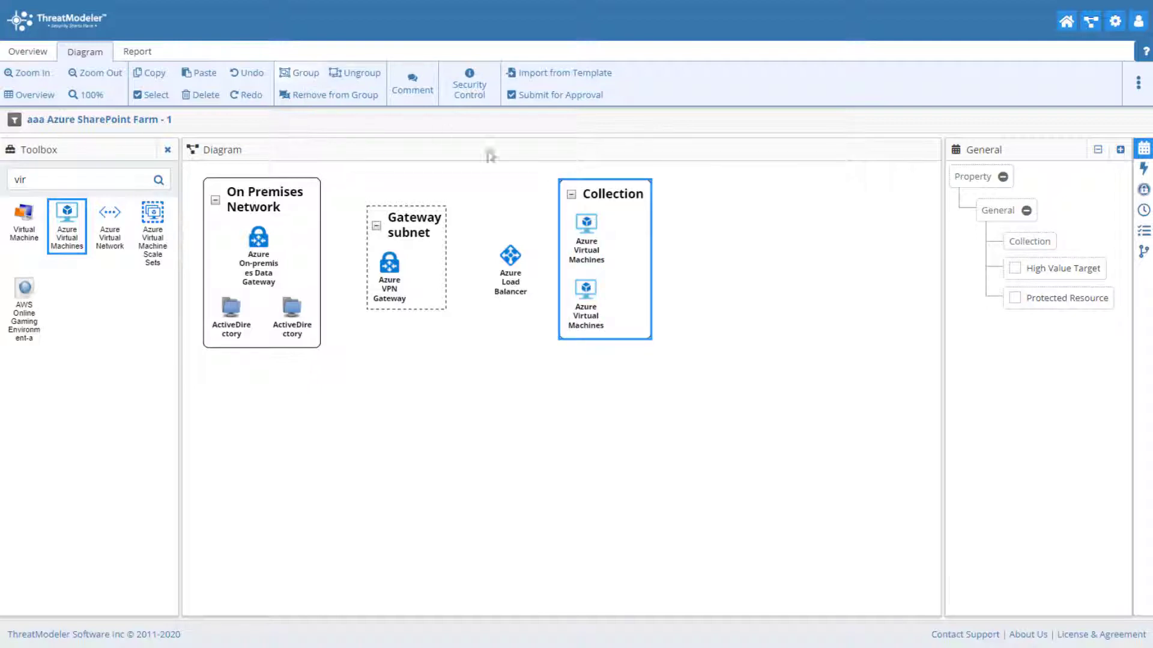
right_click(611, 200)
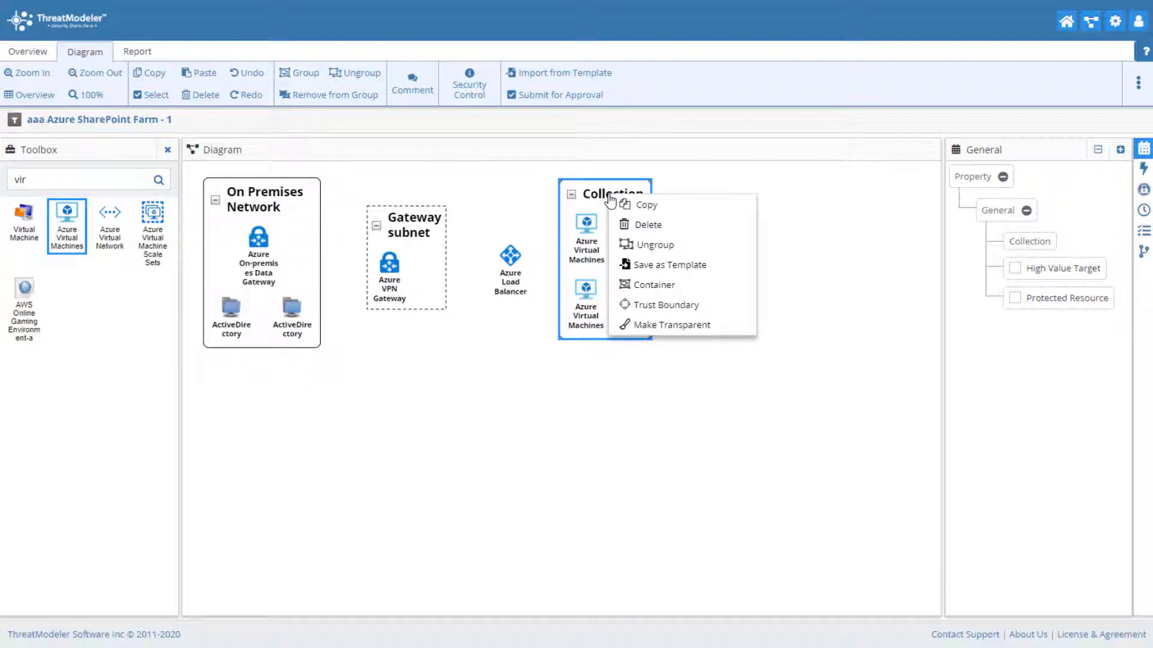
left_click(637, 284)
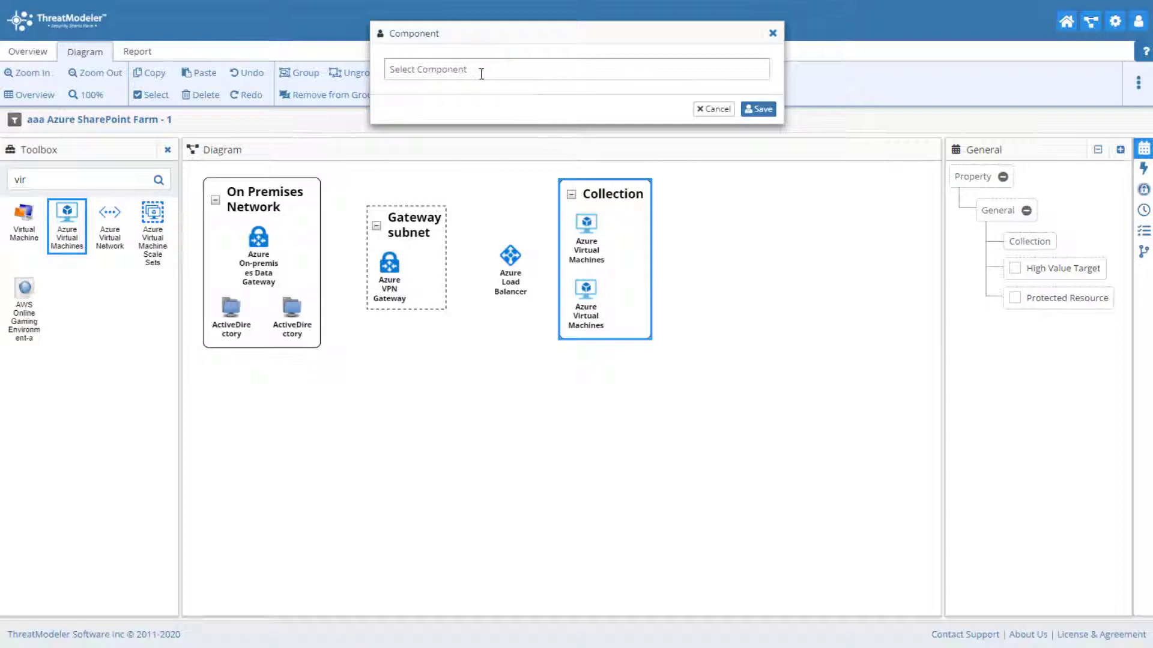
left_click(480, 74)
type("avail")
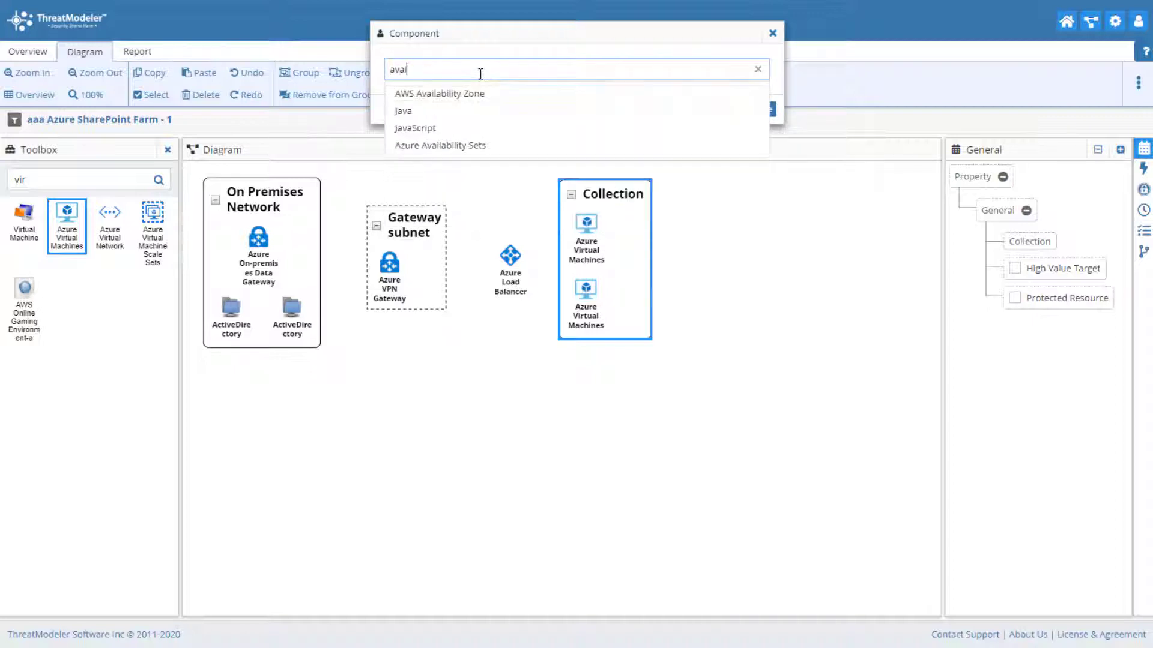
left_click(441, 111)
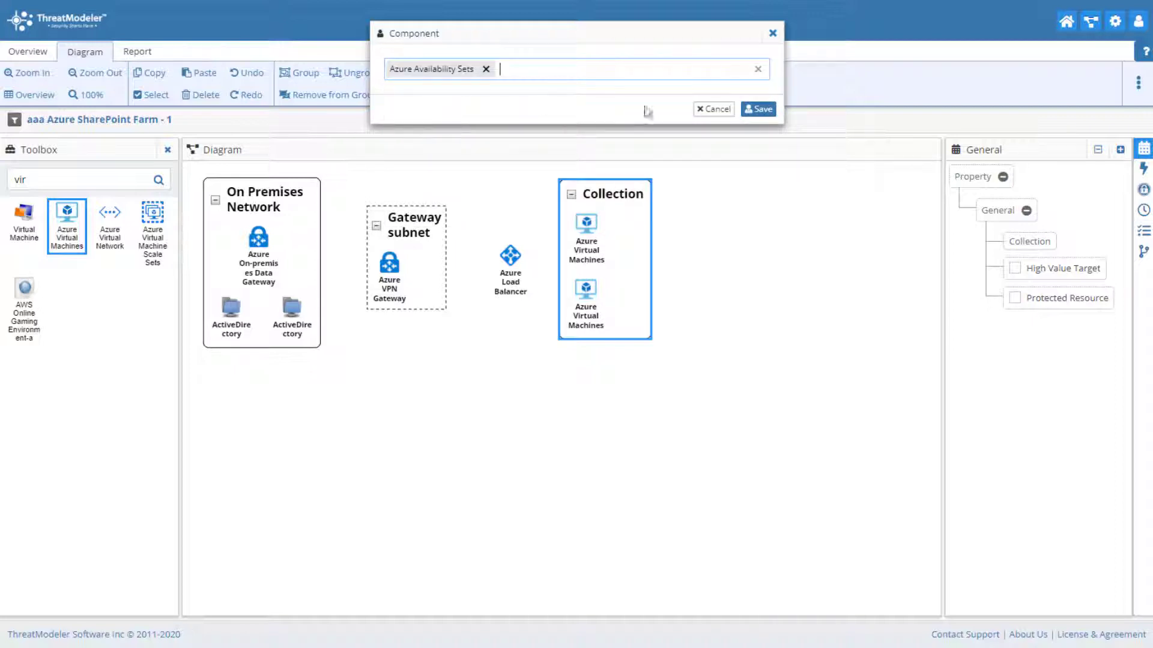
left_click(751, 110)
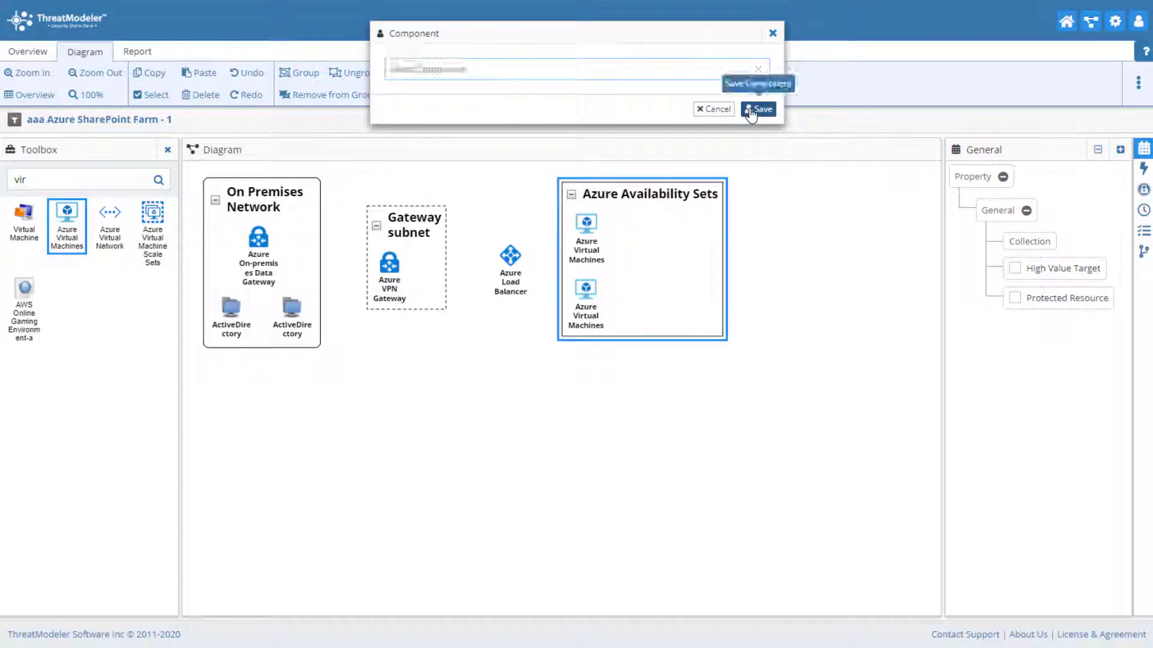
Retitle the container 'Availability Sets' by removing the word 'Azure'.
double_click(604, 199)
double_click(603, 194)
key("BackSpace")
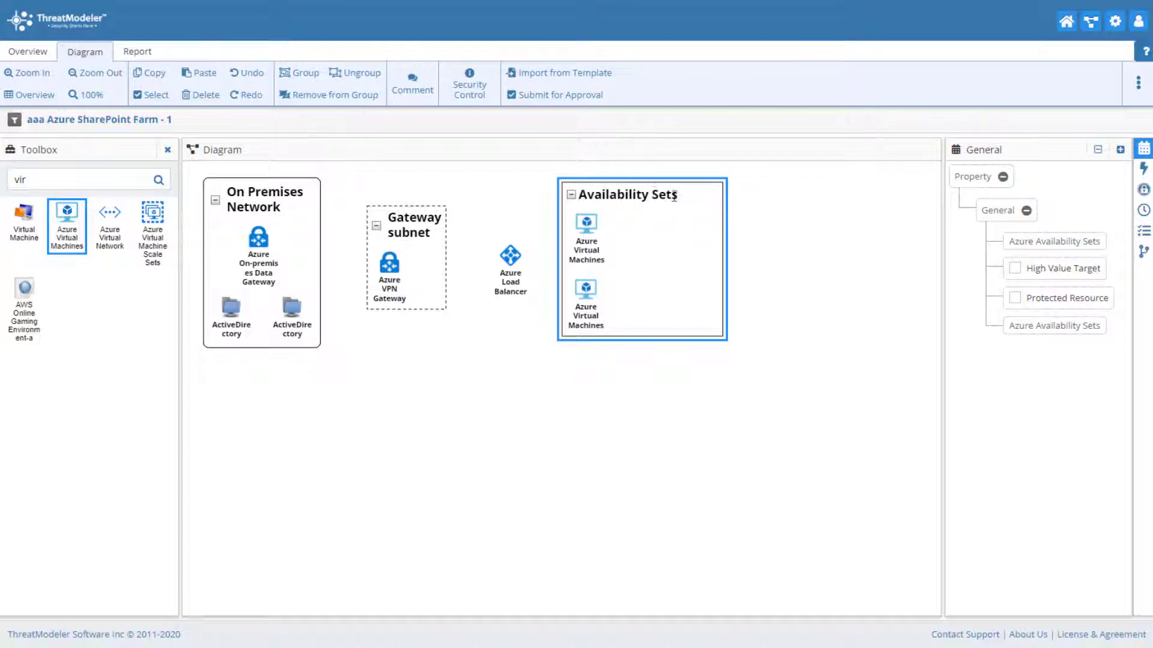
key("Delete")
key("Return")
left_click(636, 365)
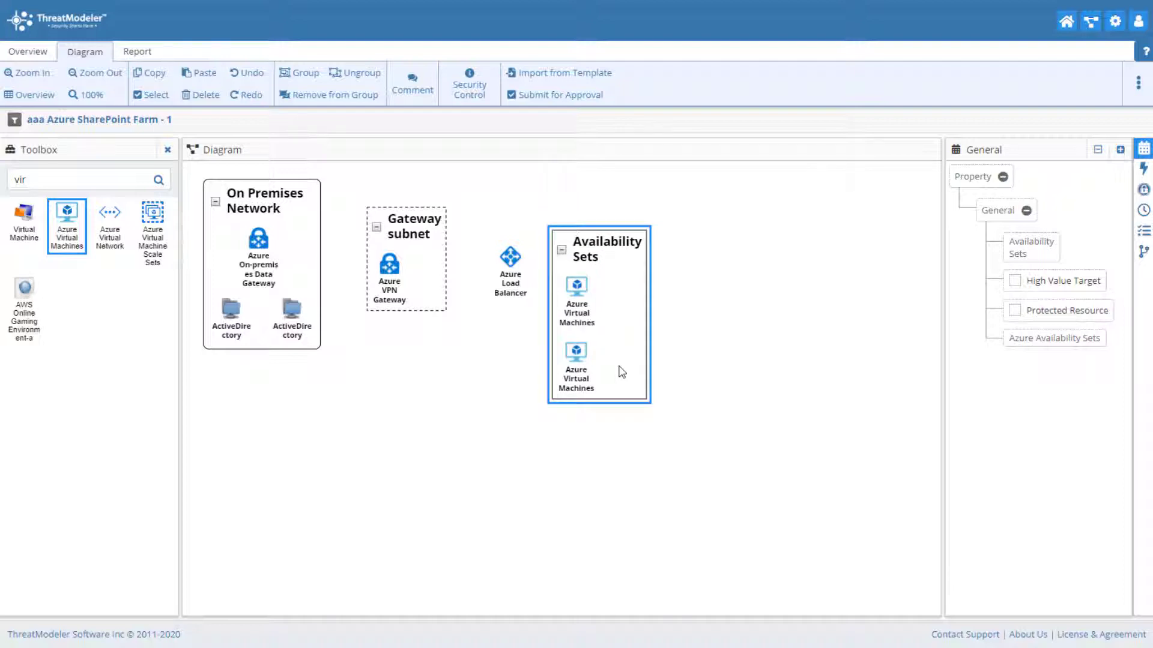
Group the load balancer and Availability Sets into an Azure Network Security Group container.
left_click(300, 73)
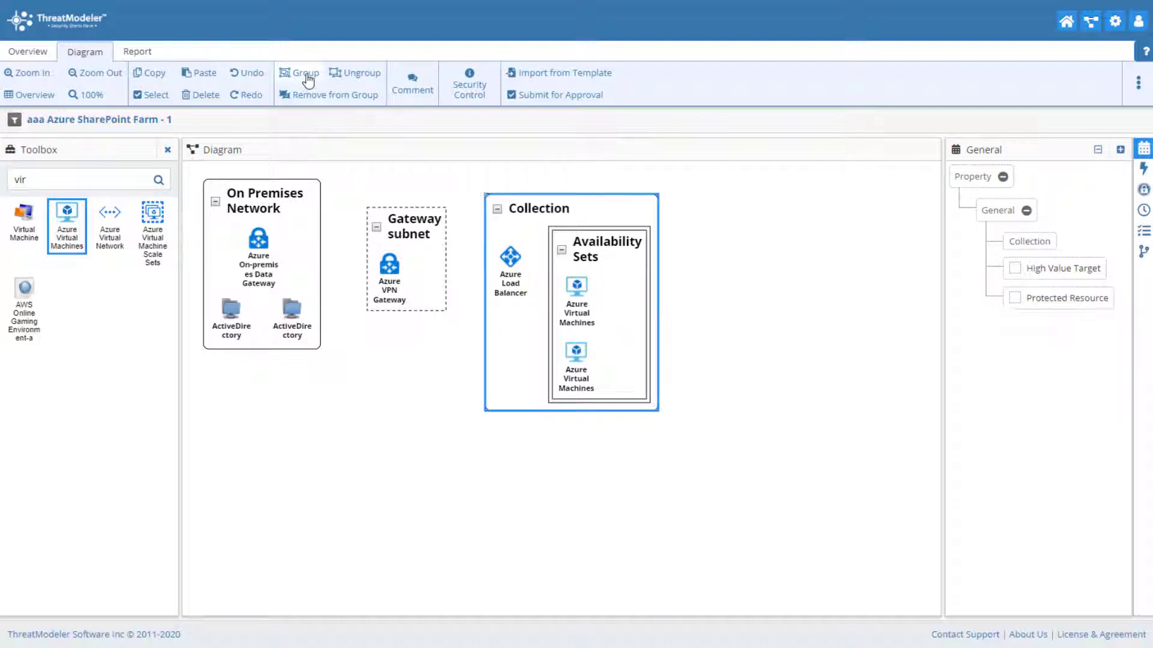
right_click(526, 210)
left_click(577, 295)
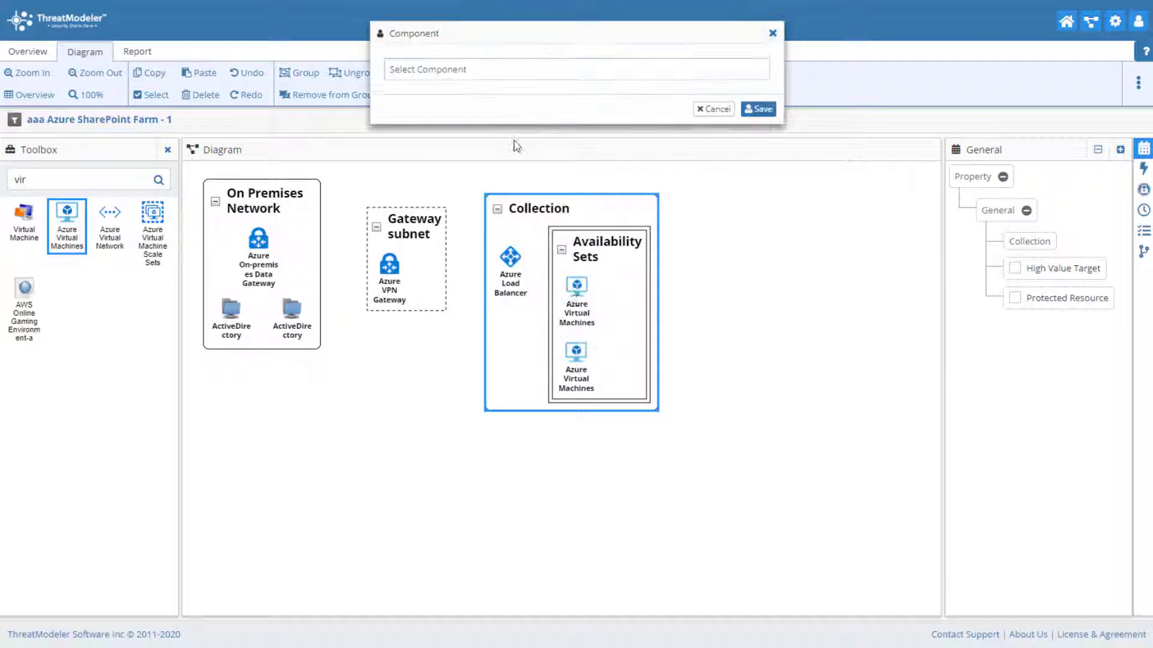
left_click(476, 66)
type("sec")
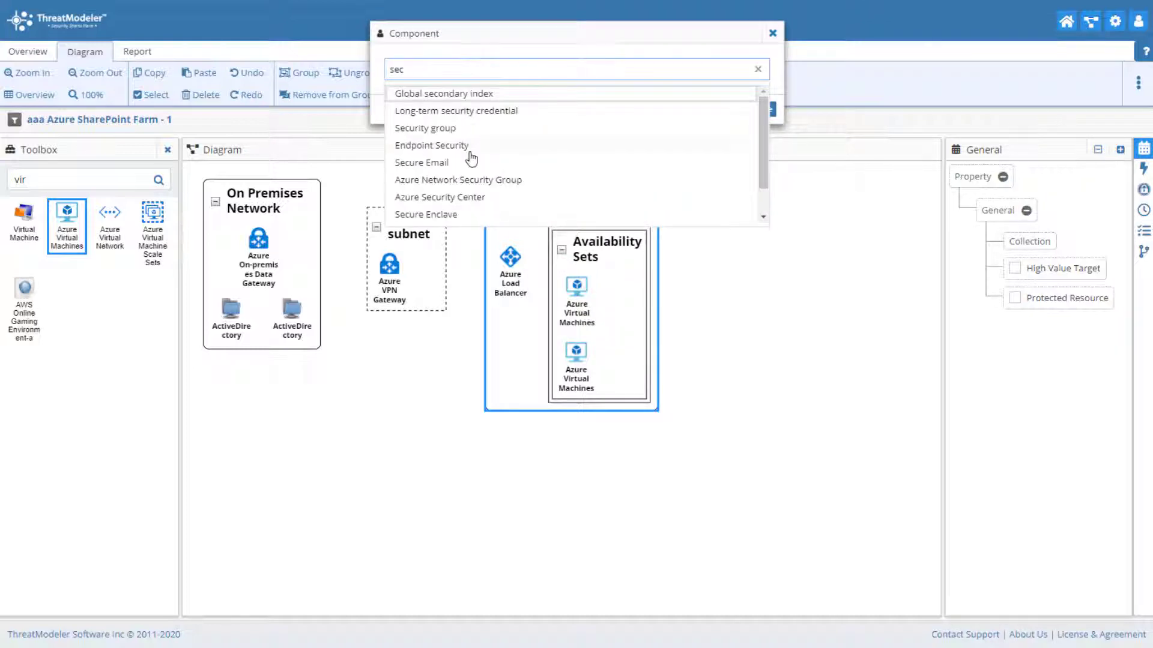
left_click(475, 180)
left_click(752, 106)
Title the container 'NSG - Web Front End' and shift its contents slightly left.
double_click(564, 209)
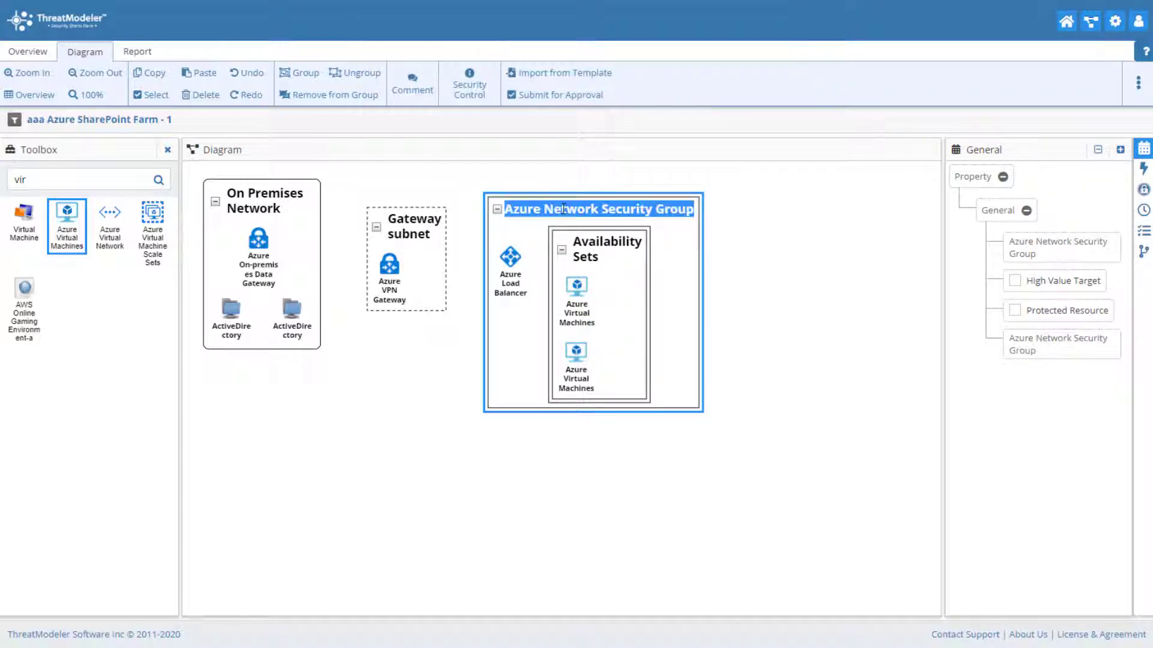
type("NSG - W")
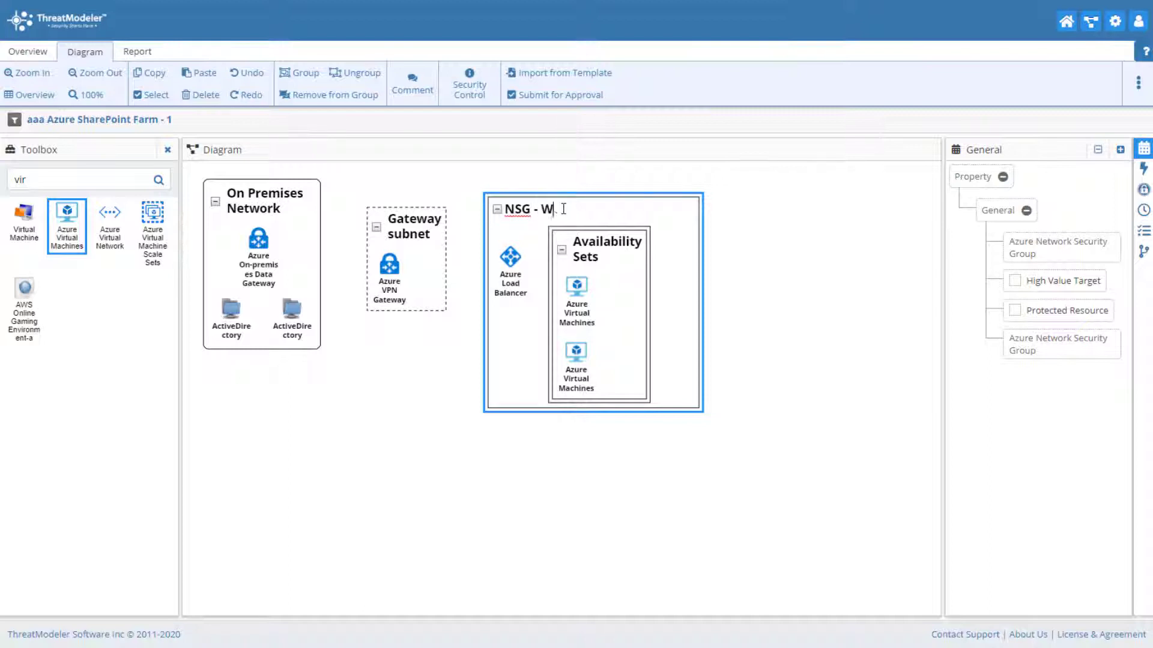
type("eb Front End")
key("Return")
left_click_drag(644, 362, 620, 354)
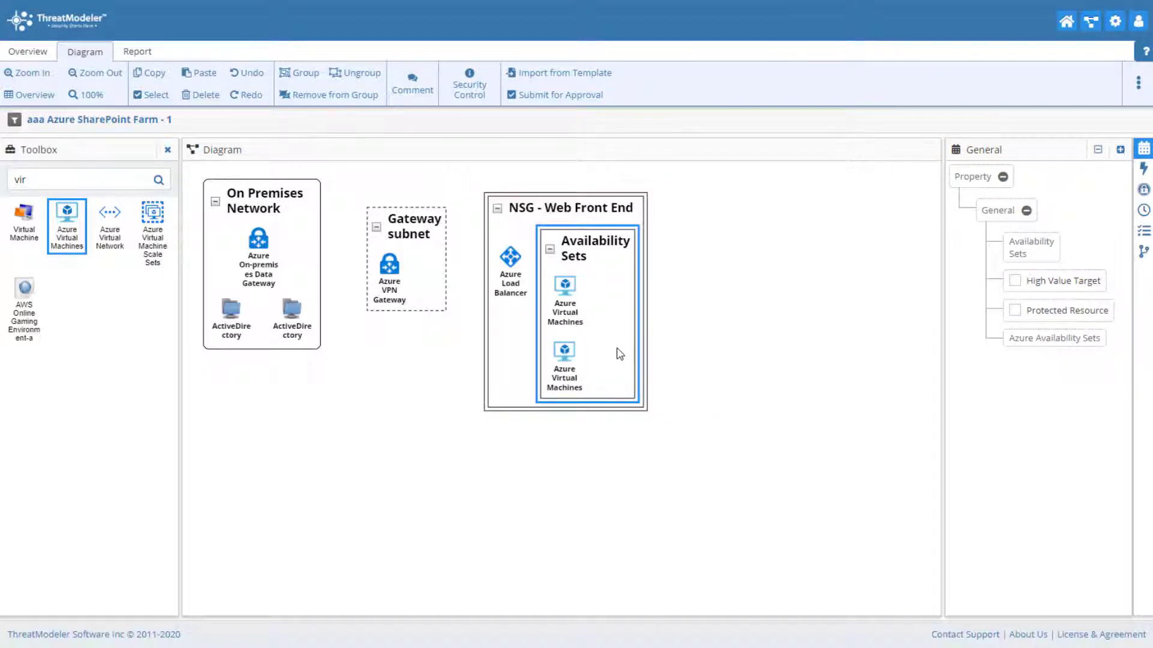
left_click_drag(519, 372, 493, 374)
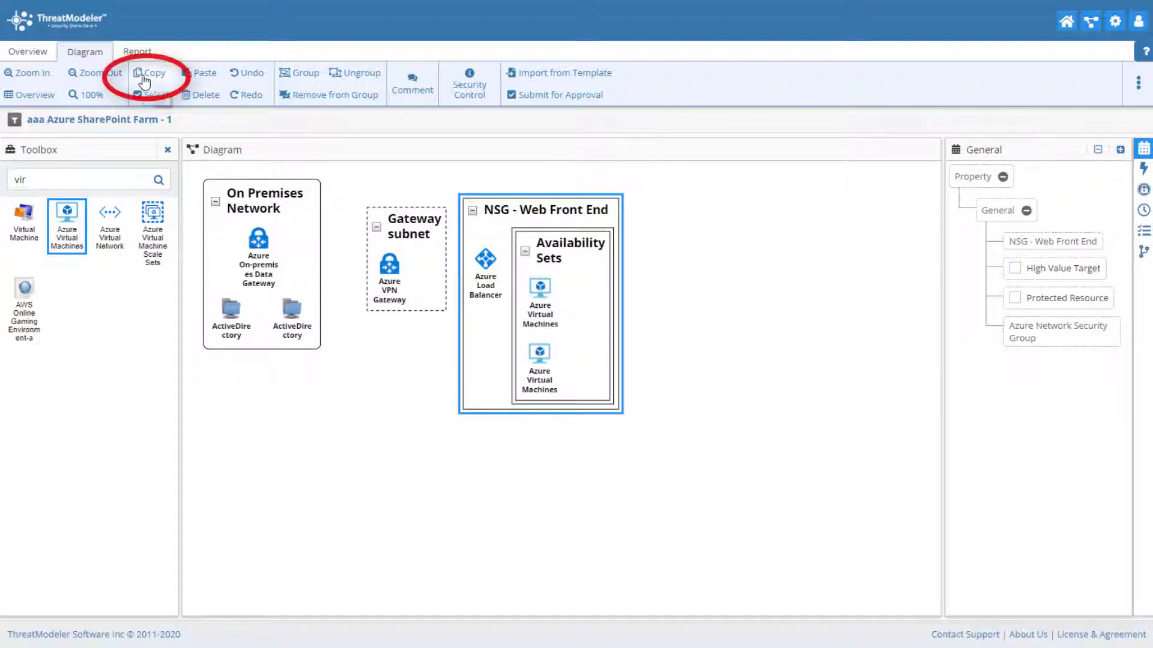
Paste a copy of the Web Front End group beside it and delete the copy's load balancer.
left_click(198, 73)
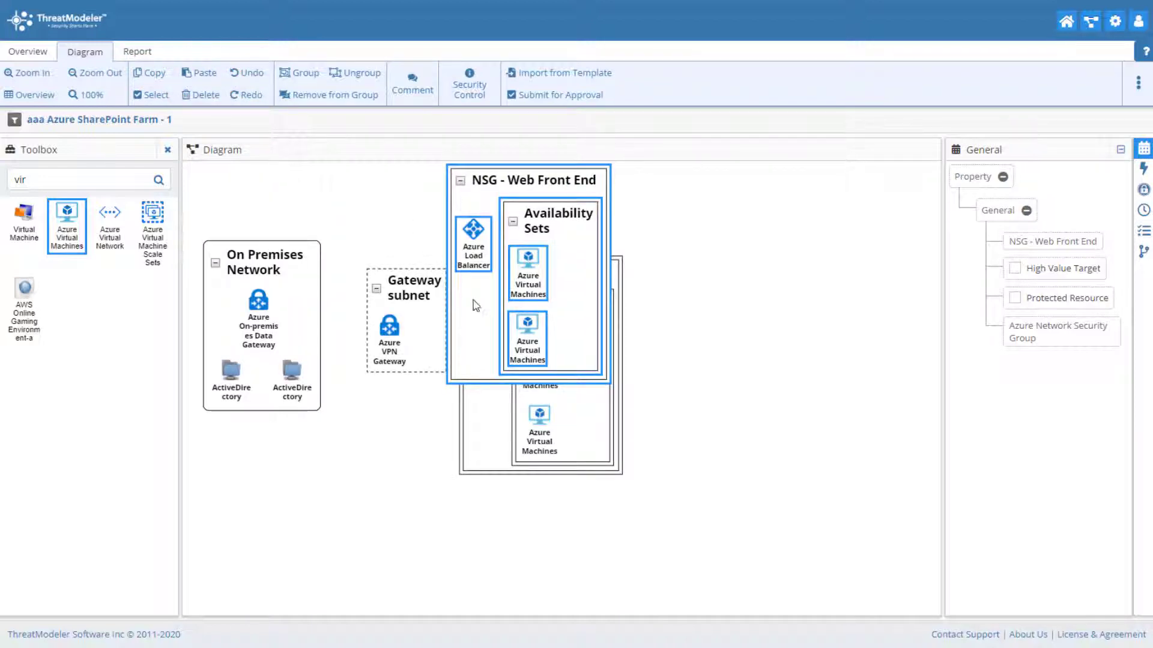
left_click_drag(475, 307, 664, 394)
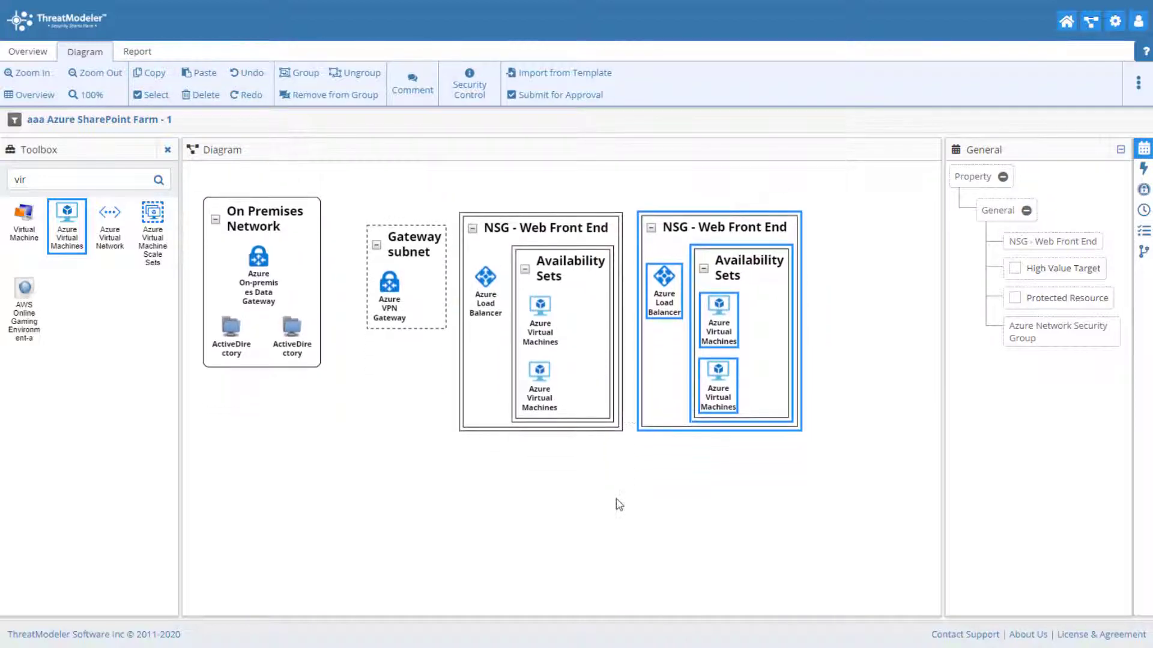
left_click(684, 438)
left_click(662, 291)
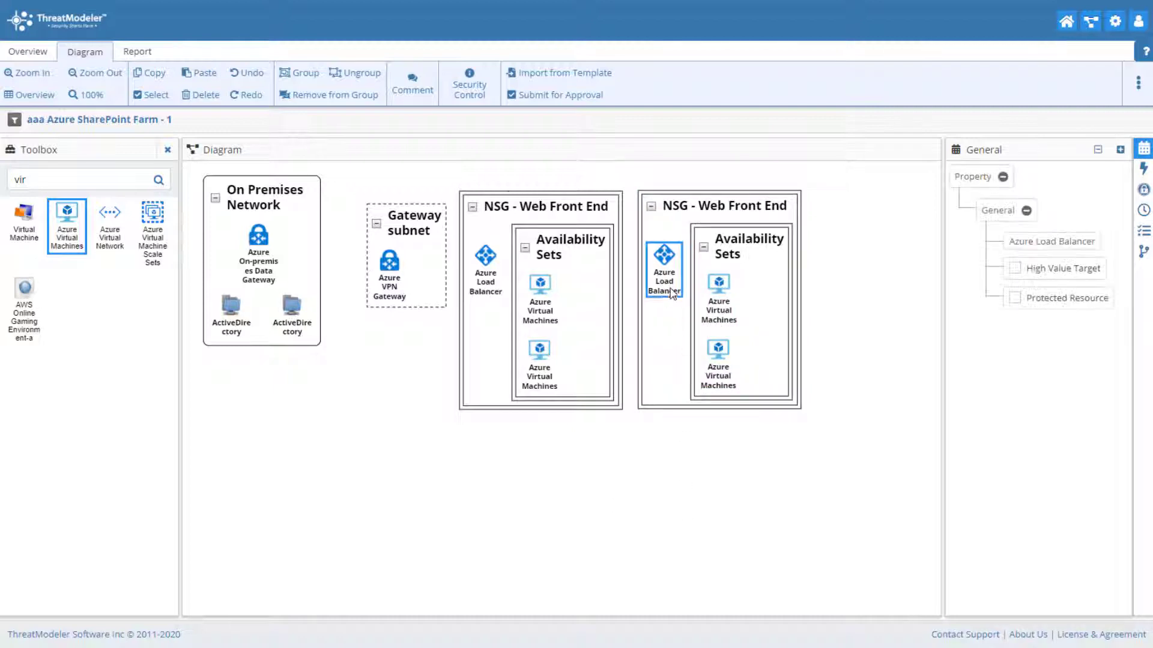
left_click(210, 96)
left_click(630, 42)
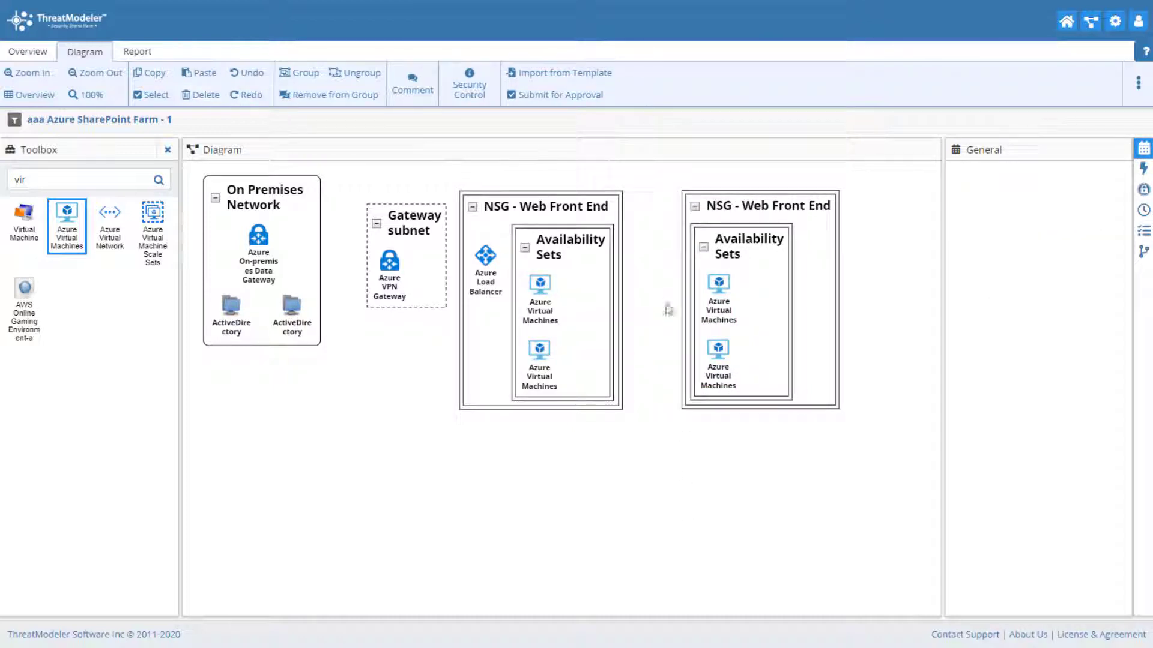
Rename the copy 'NSG - Distributed Cache' and shift its Availability Sets left.
double_click(755, 209)
left_click_drag(739, 206, 847, 217)
type("Distributed")
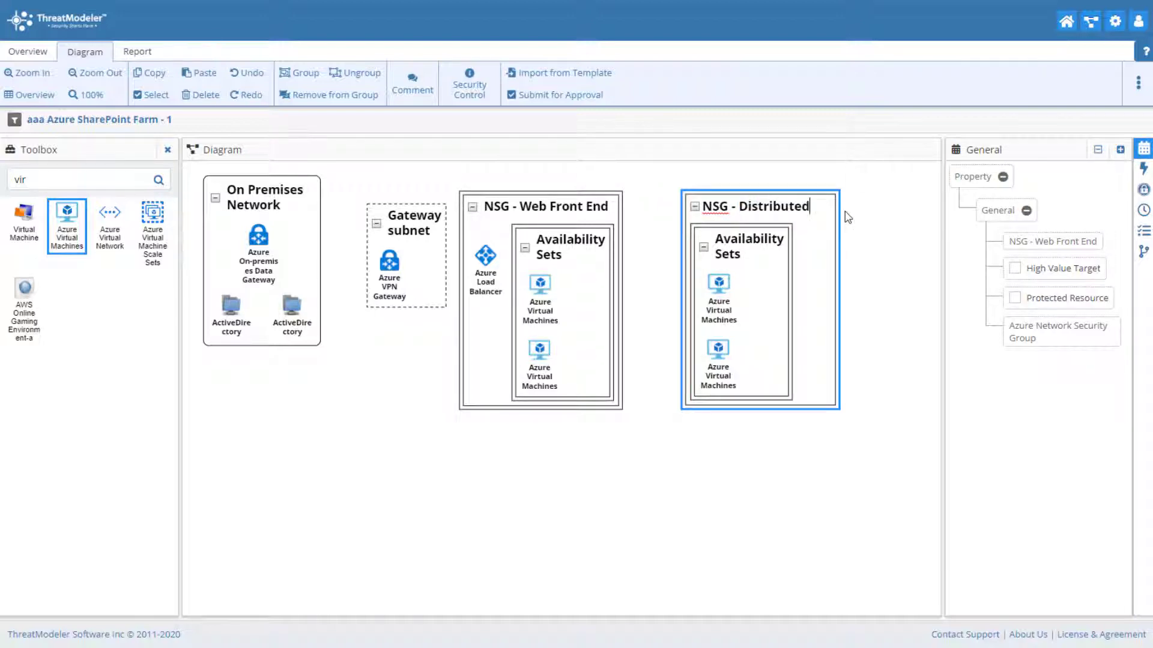
key("Return")
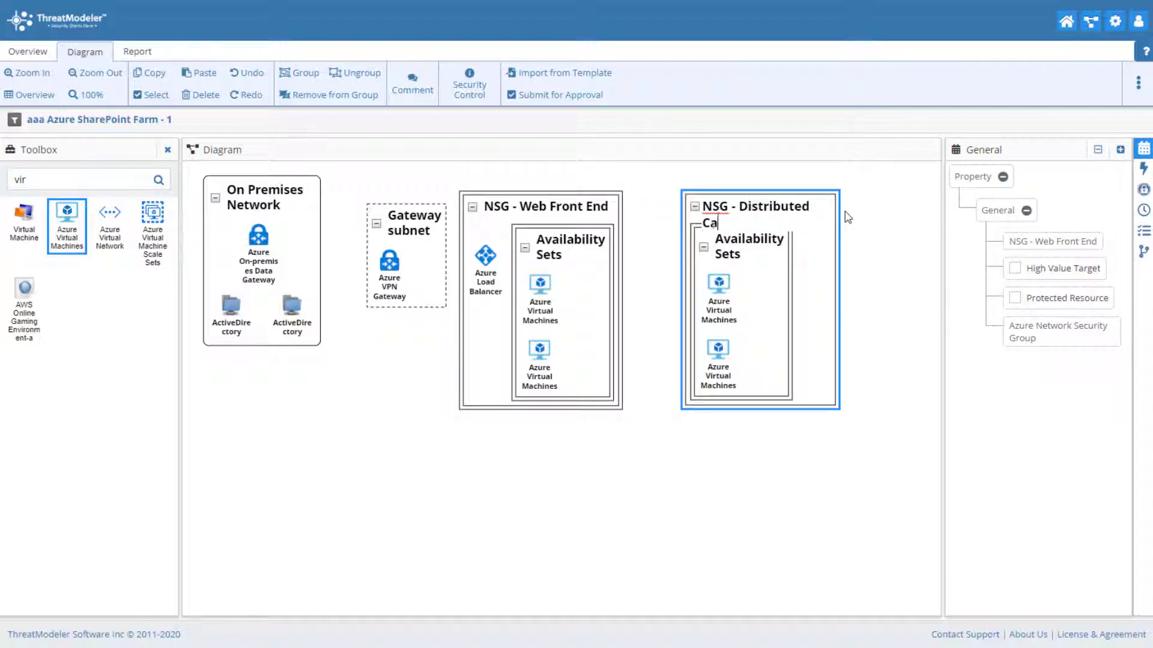
left_click_drag(770, 342, 718, 358)
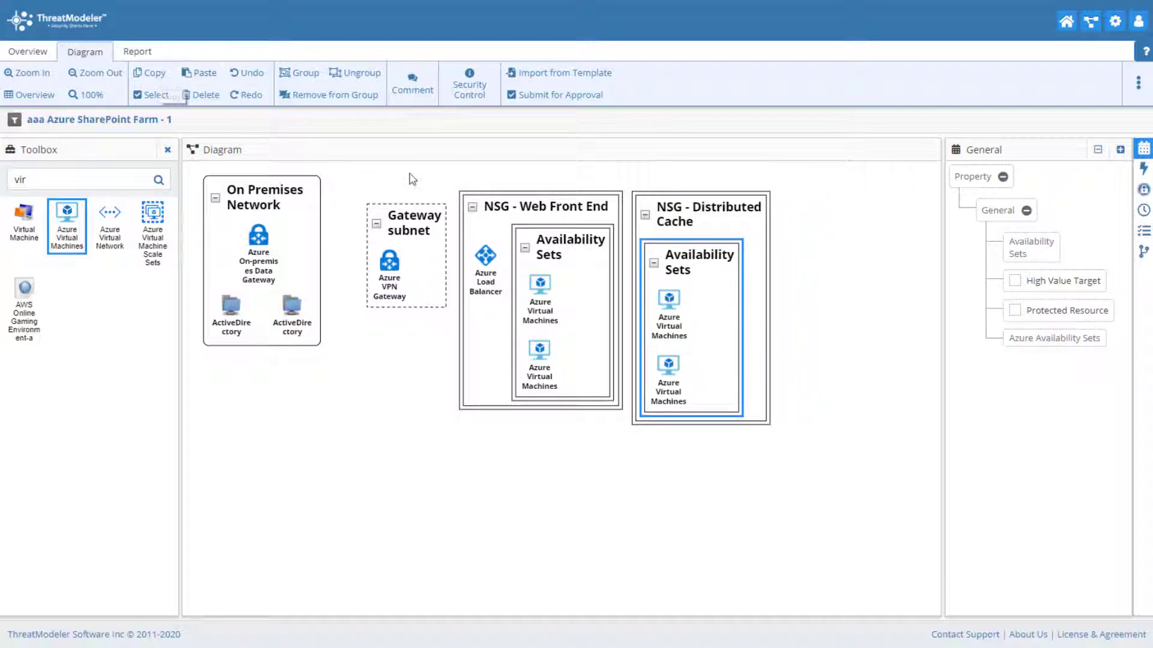
Copy the Distributed Cache group to the diagram's right end and retitle it 'NSG - Application'.
left_click(153, 73)
left_click(200, 72)
left_click_drag(539, 271, 862, 370)
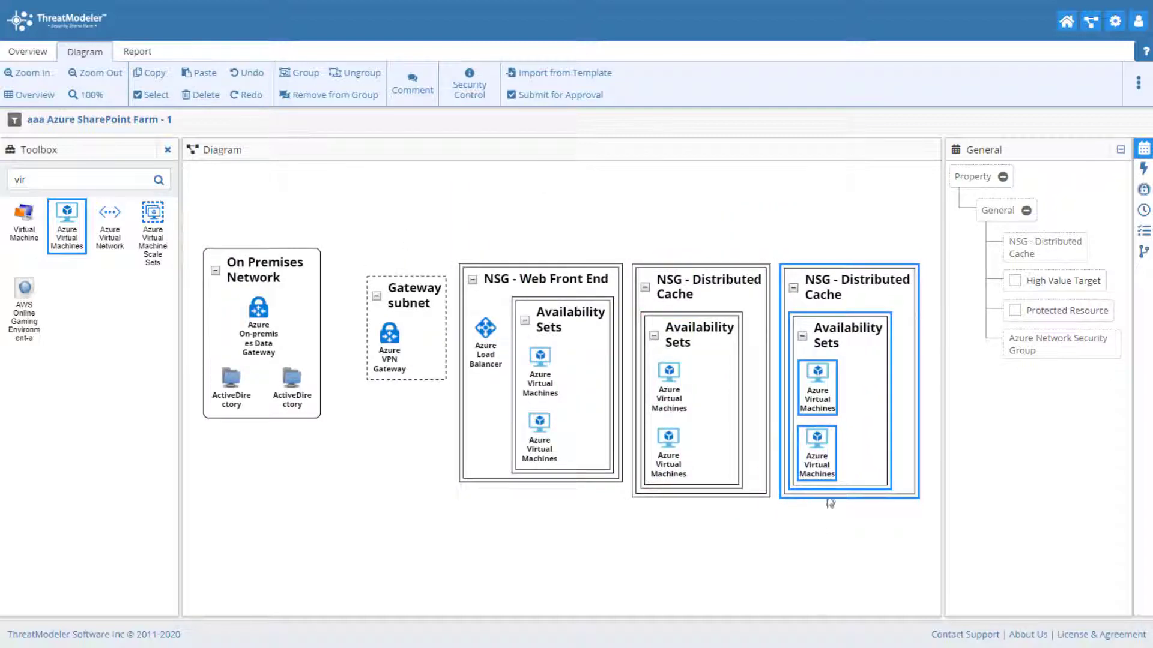
double_click(856, 220)
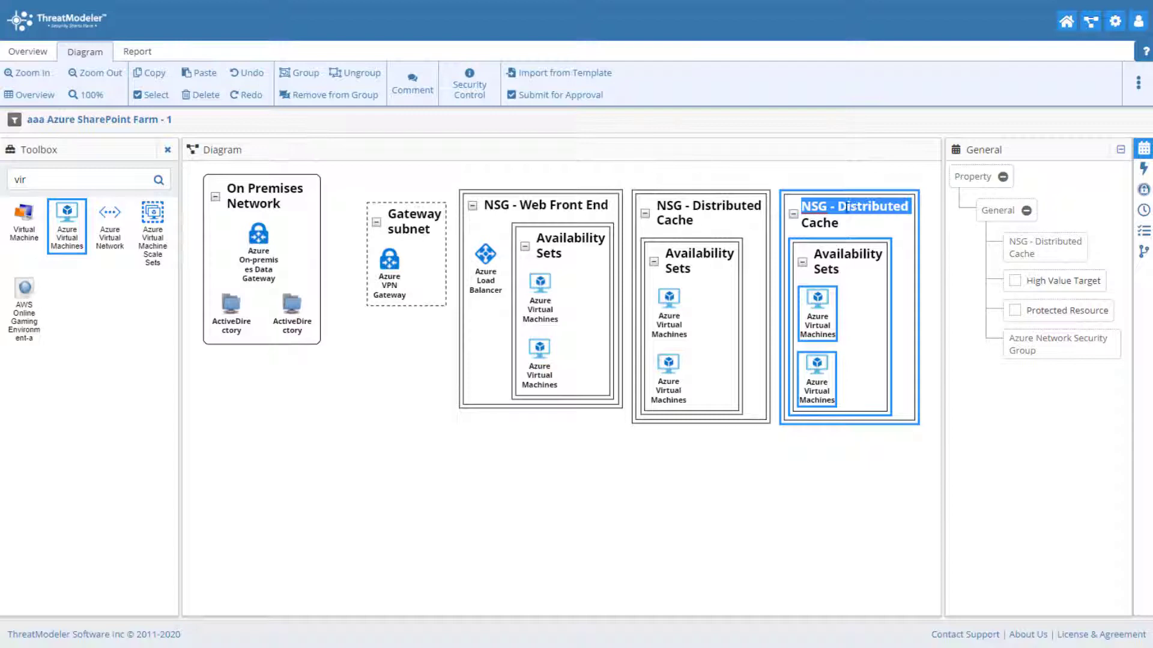
mouse_move(838, 206)
left_mouse_down()
mouse_move(910, 207)
mouse_move(841, 220)
left_mouse_up()
type("A")
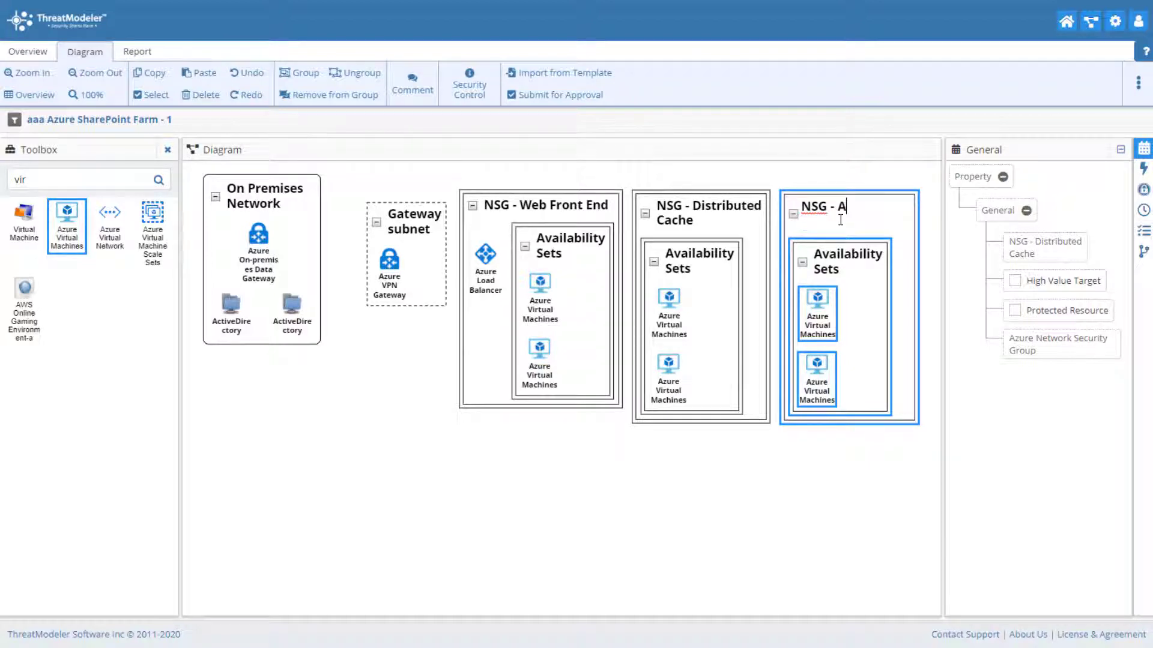
type("pplication")
left_click(788, 557)
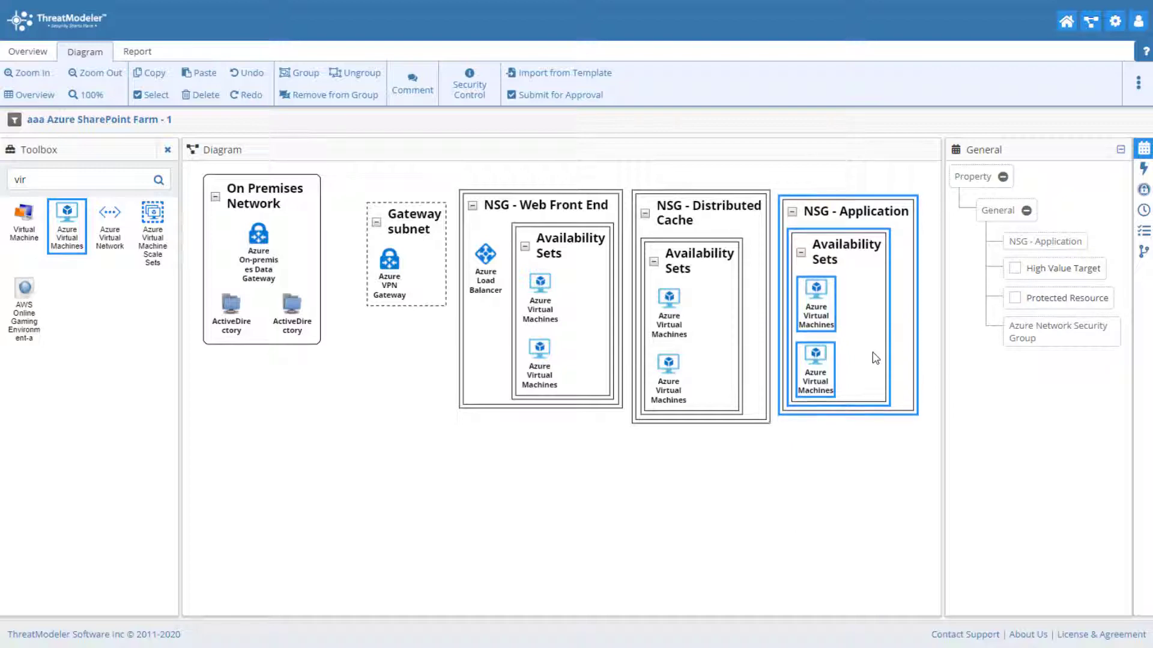
left_click(770, 531)
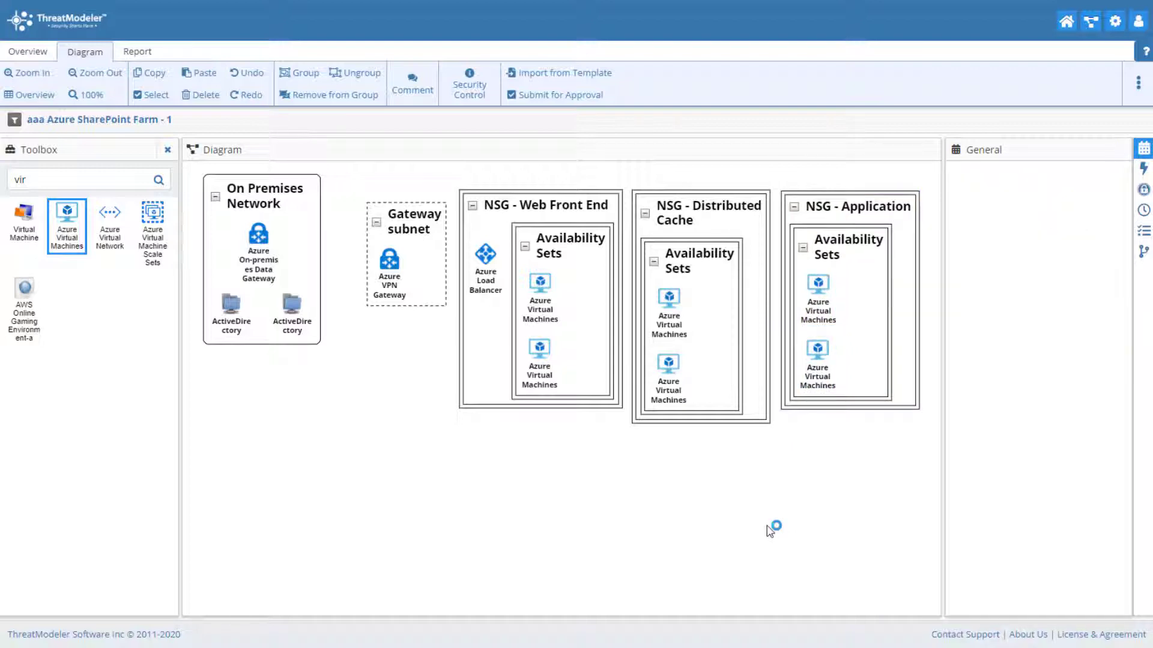
Paste another copy of the NSG - Web Front End group lower on the canvas.
left_click(525, 211)
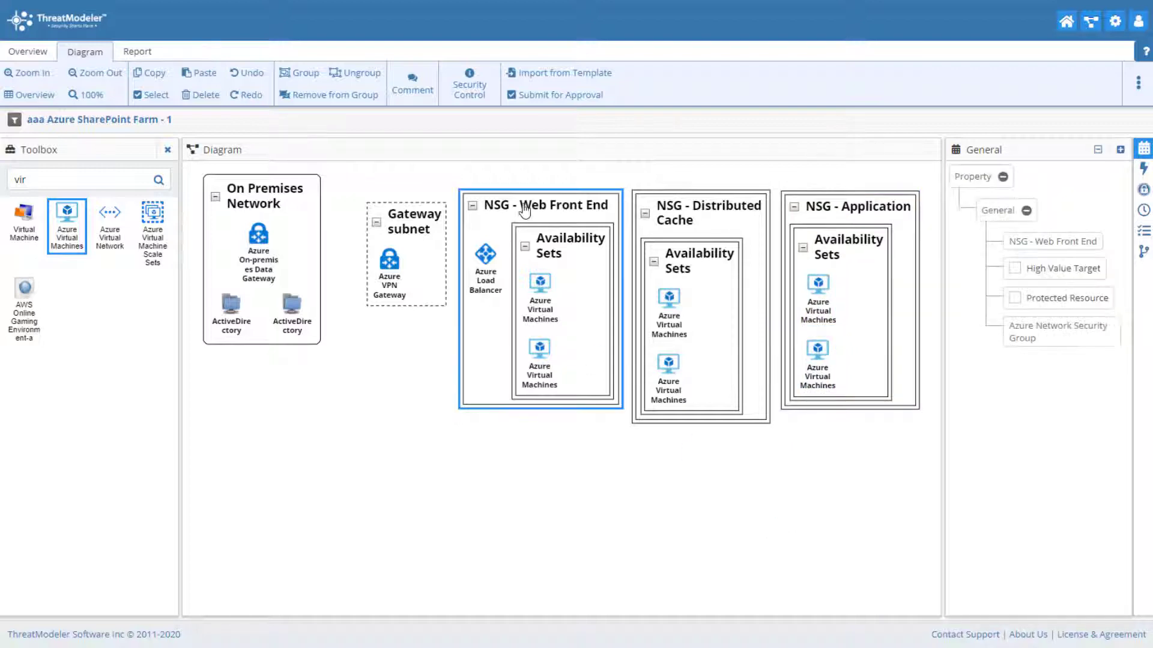
left_click(154, 73)
left_click(202, 73)
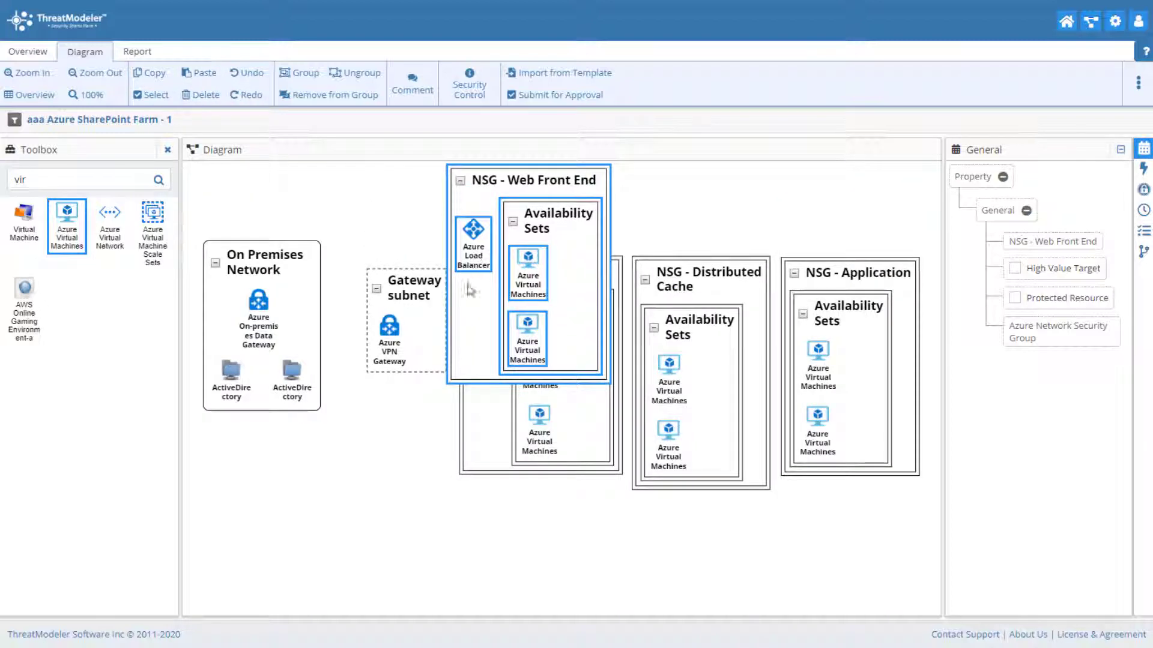
left_click_drag(470, 288, 460, 515)
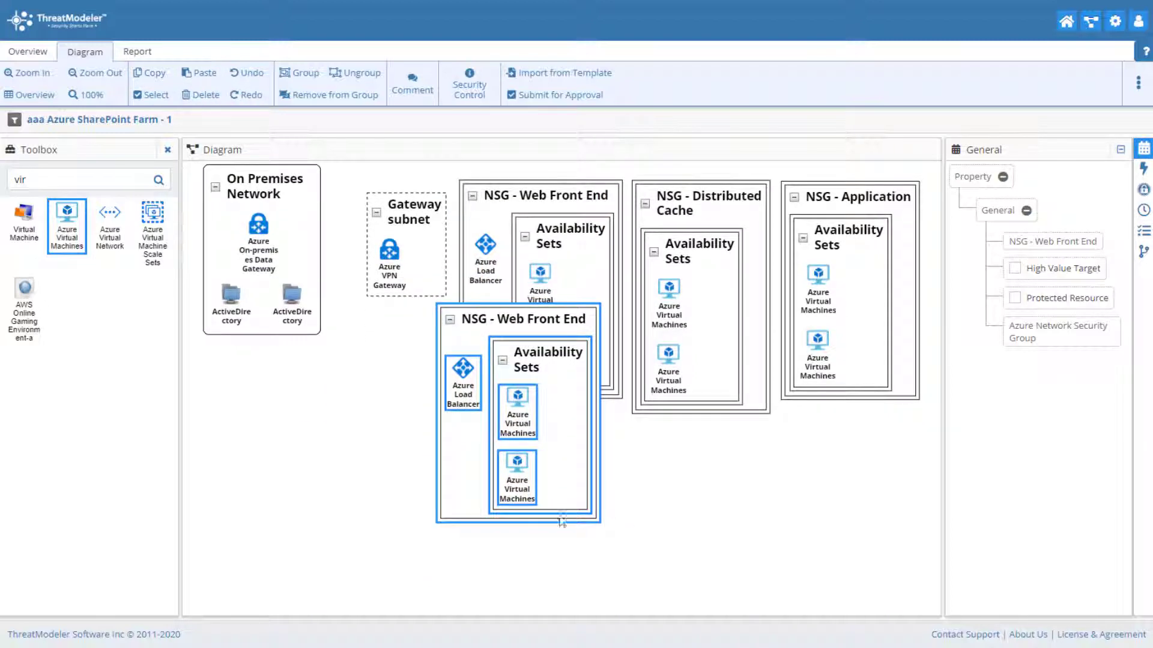
left_click_drag(462, 467, 472, 539)
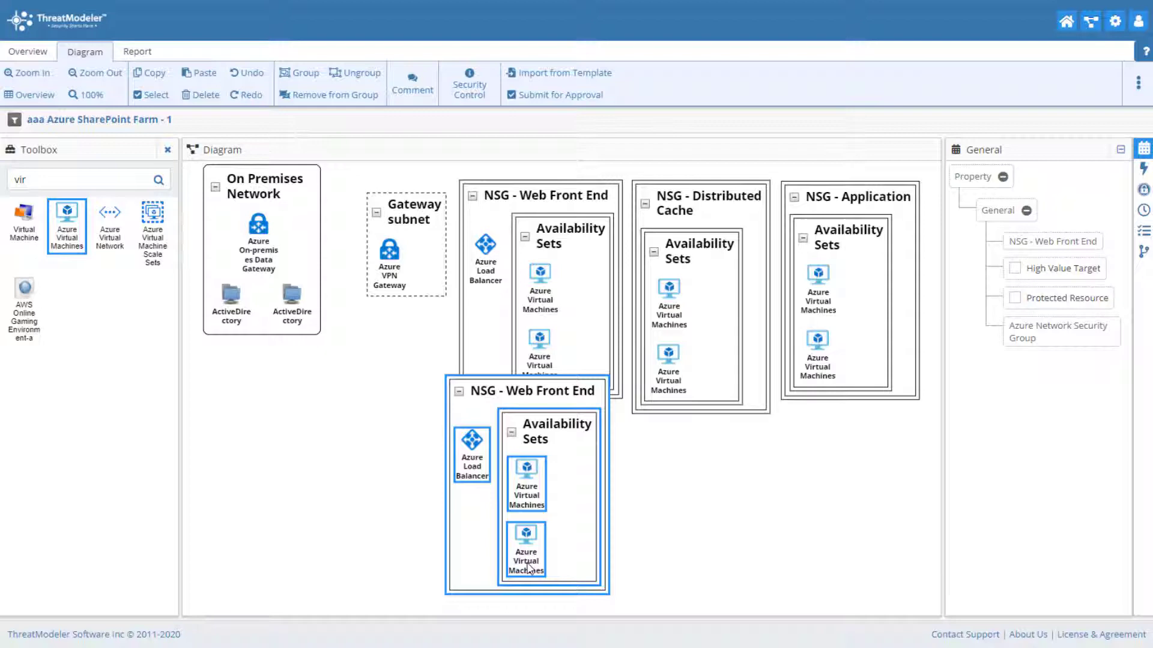
Delete the lower virtual machine from the copy.
left_click(437, 542)
left_click(527, 568)
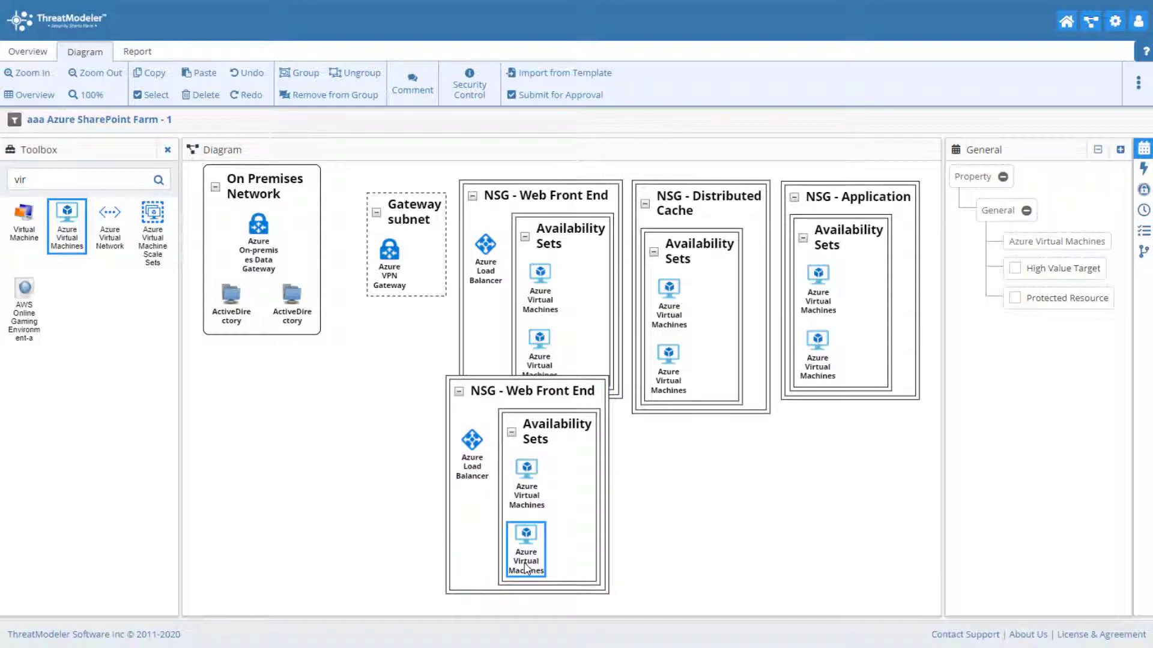
left_click(208, 96)
left_click(634, 43)
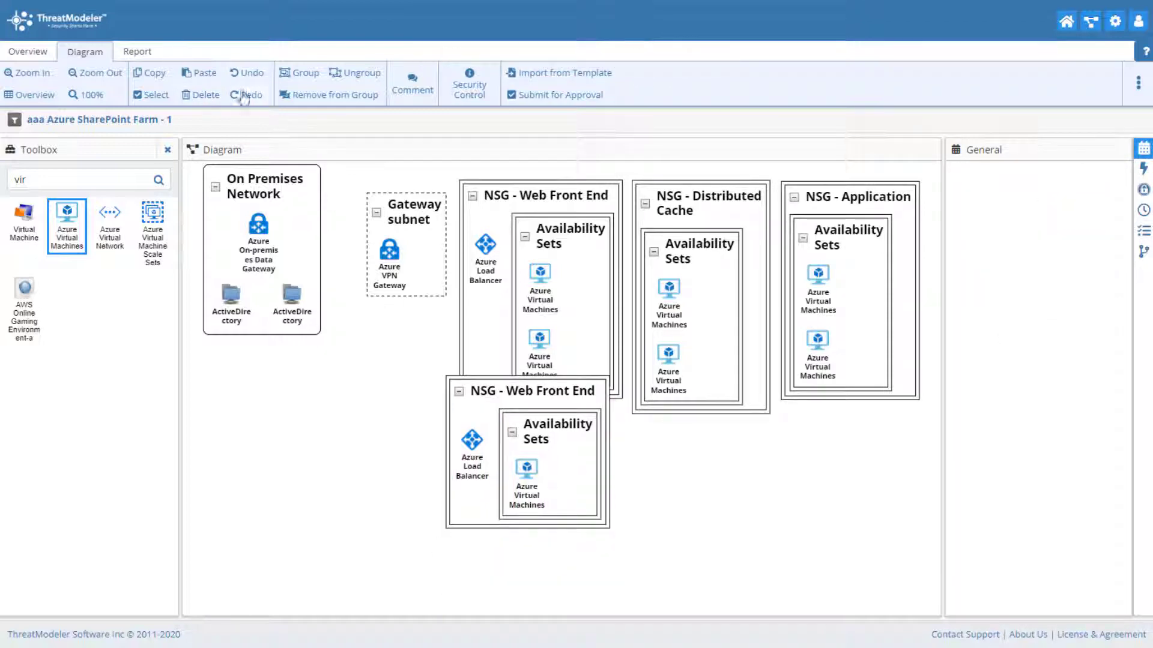
Add two Azure SQL Databases to the copy's Availability Sets and reposition the tier.
double_click(18, 179)
type("sul")
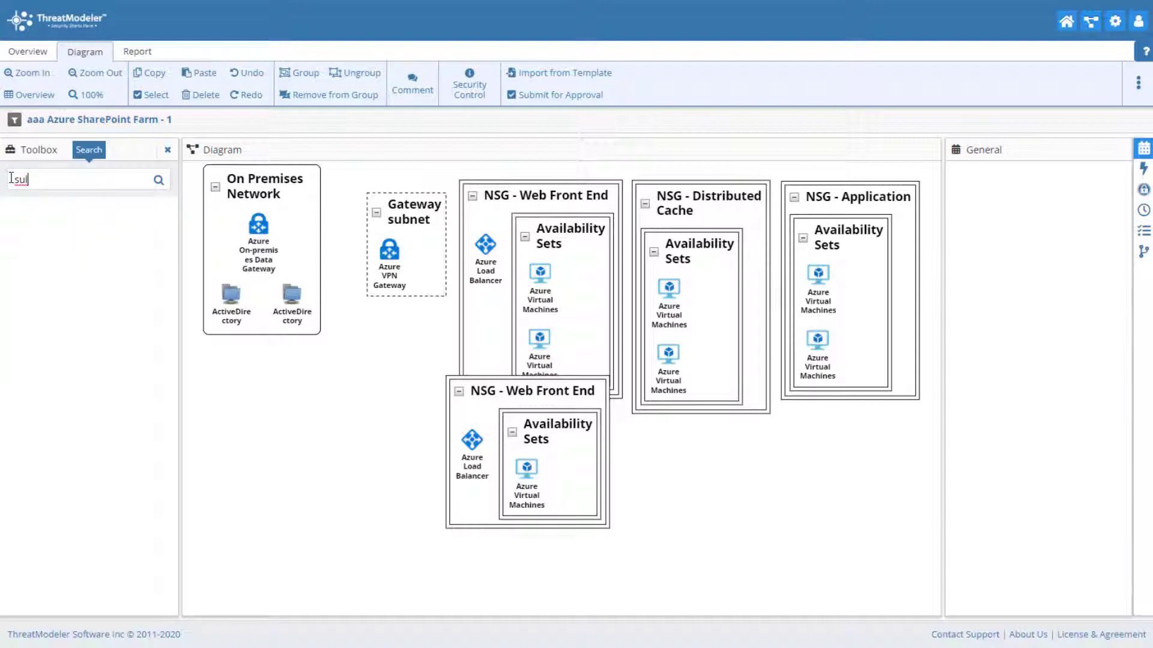
key("BackSpace")
key("BackSpace")
type("ql")
left_click_drag(88, 225, 538, 478)
left_click(640, 43)
left_click_drag(89, 234, 613, 505)
left_click(636, 43)
left_click_drag(509, 484, 714, 556)
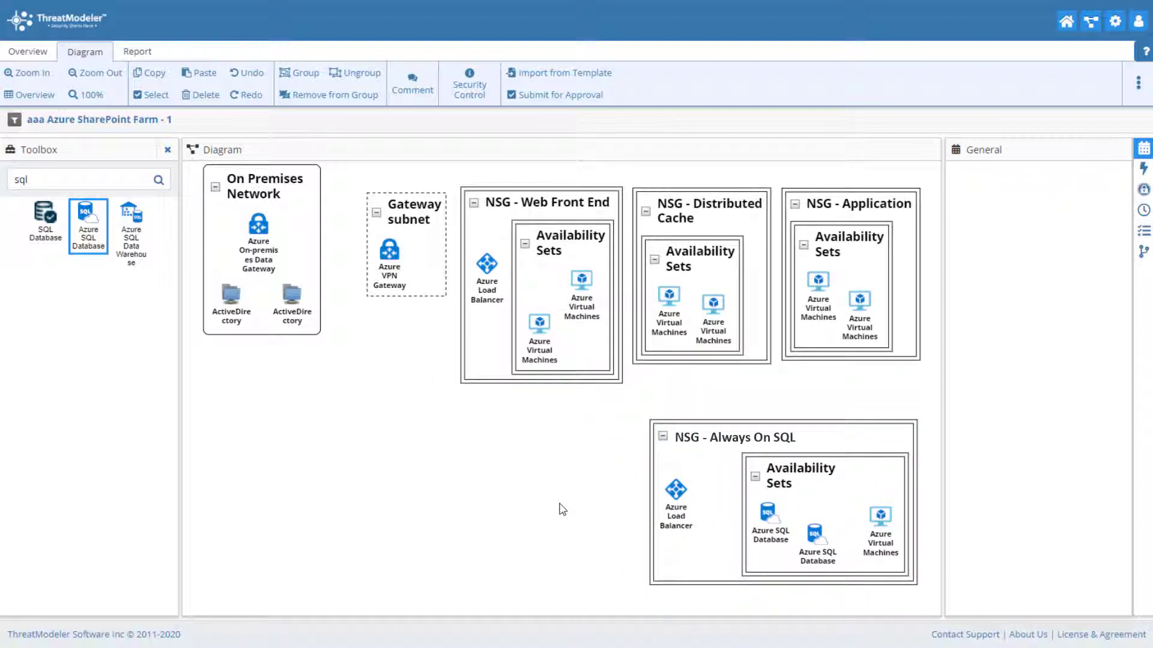
left_click_drag(709, 551, 709, 542)
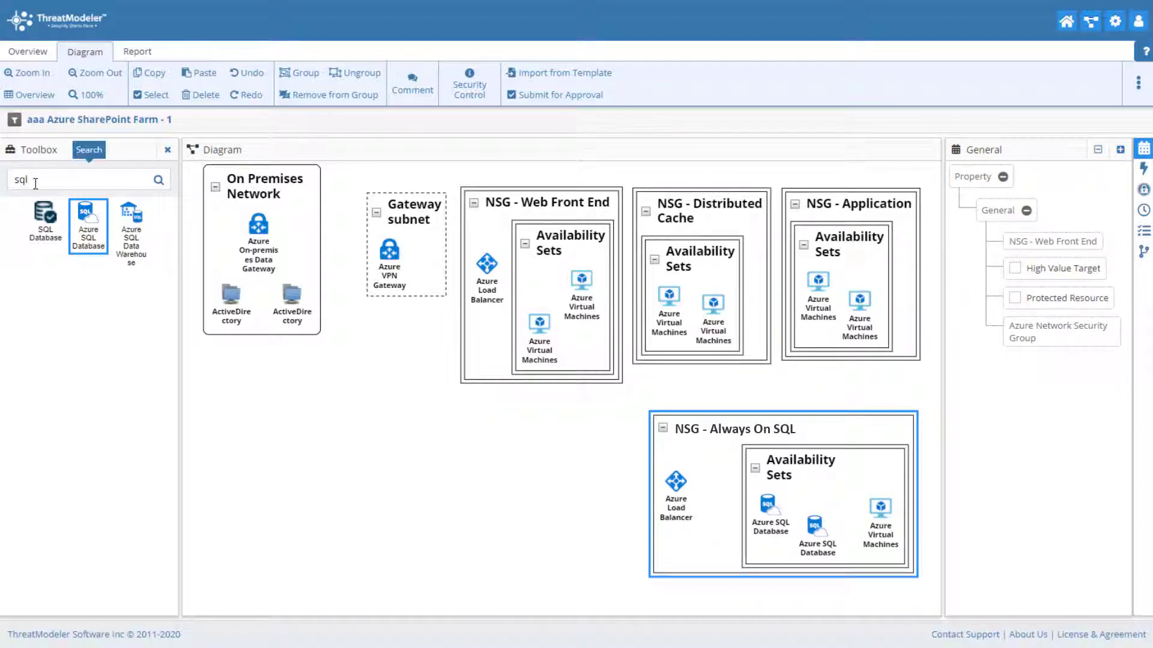
Search 'ad ds' and drop 'aaa Extending AD DS to Azure-1' below the Gateway subnet.
type("ad ds")
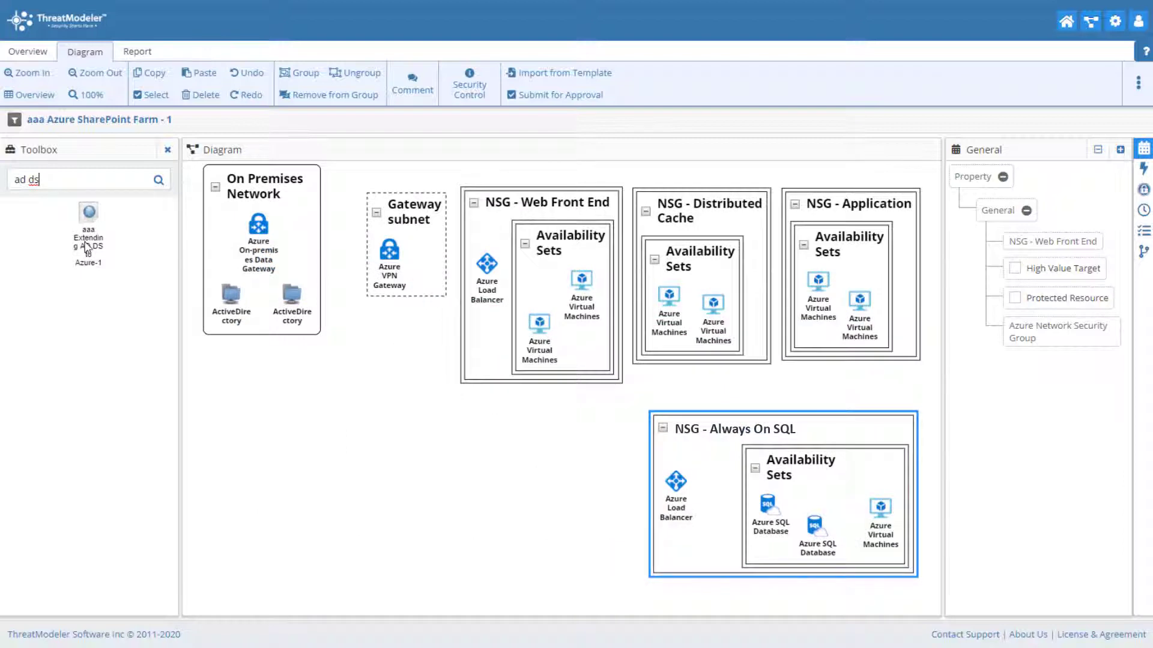
left_click_drag(87, 246, 394, 422)
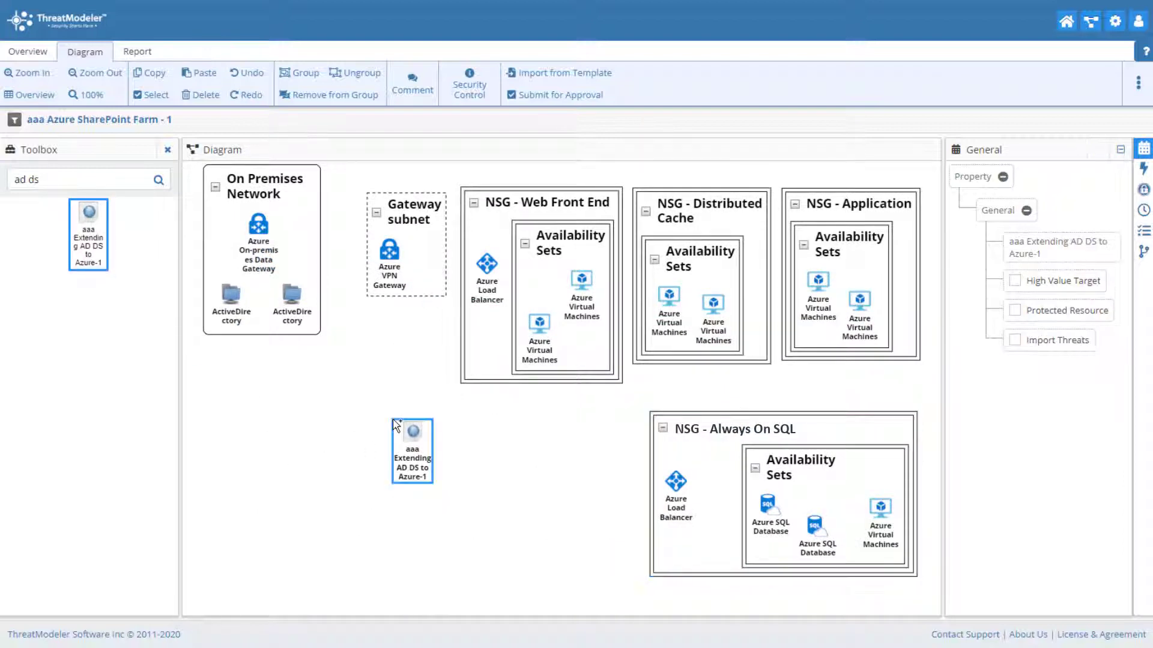
left_click(347, 462)
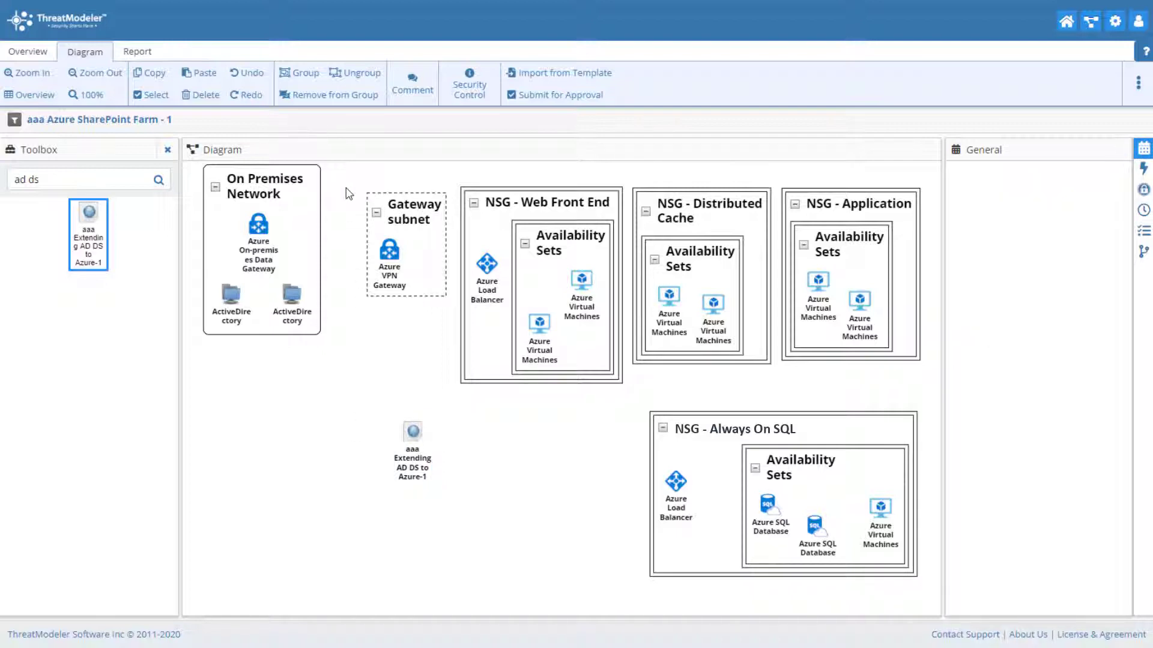
Group the Gateway subnet, four NSG tiers and AD DS component into an Azure Virtual Network container.
left_click_drag(380, 212, 927, 597)
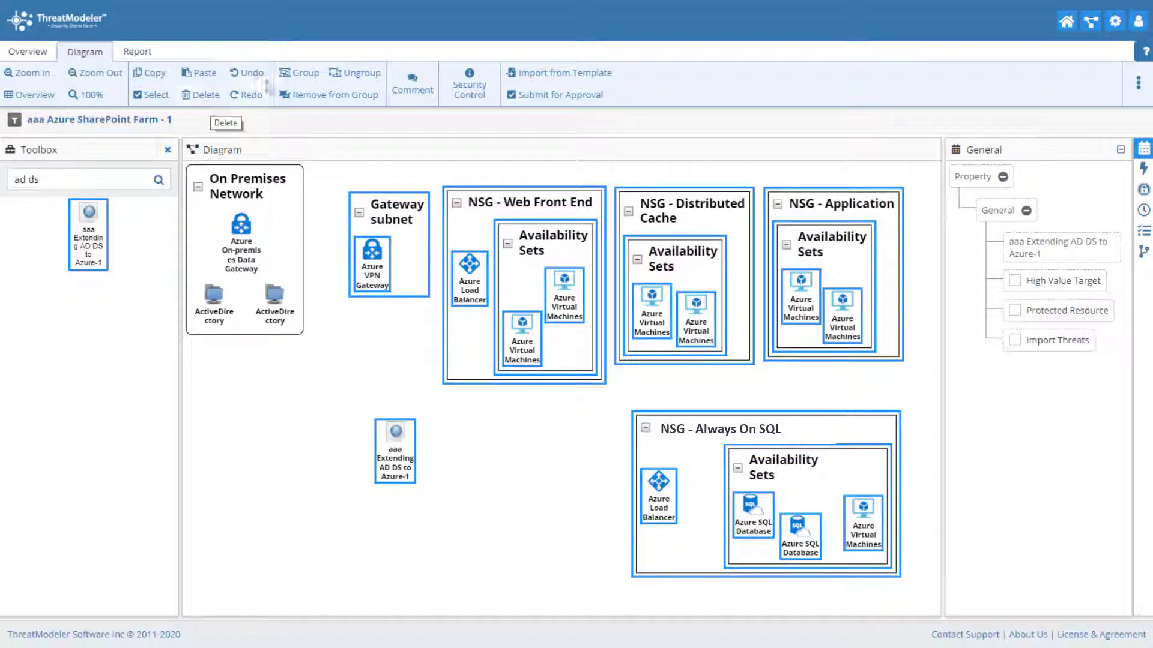
left_click(303, 74)
right_click(391, 184)
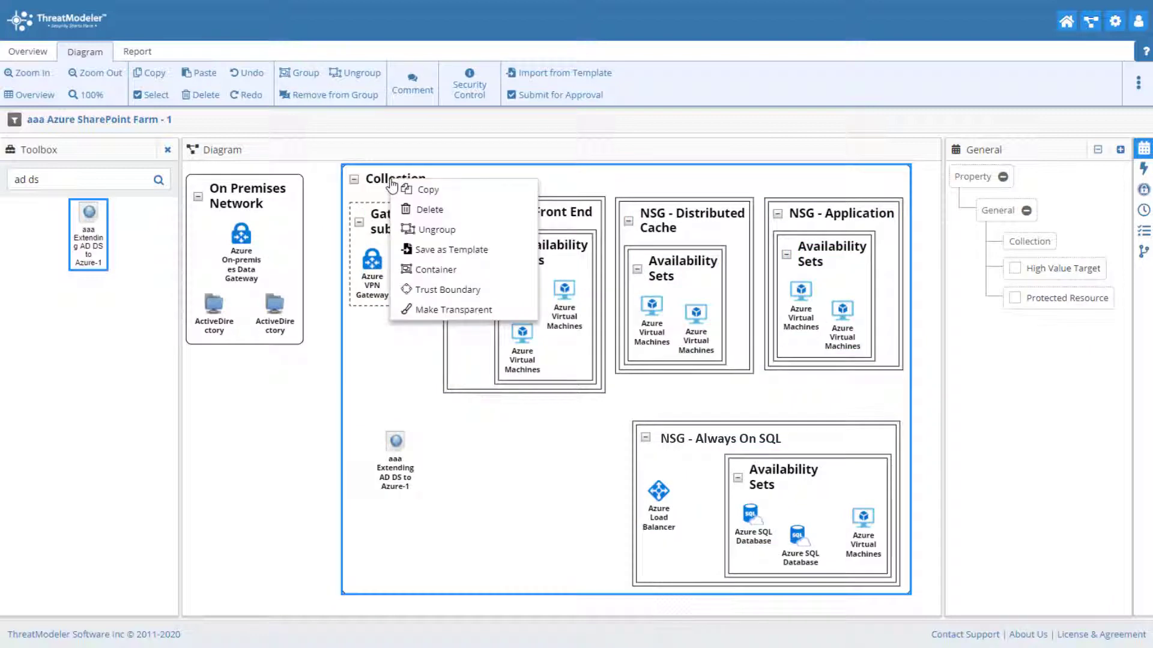
left_click(438, 267)
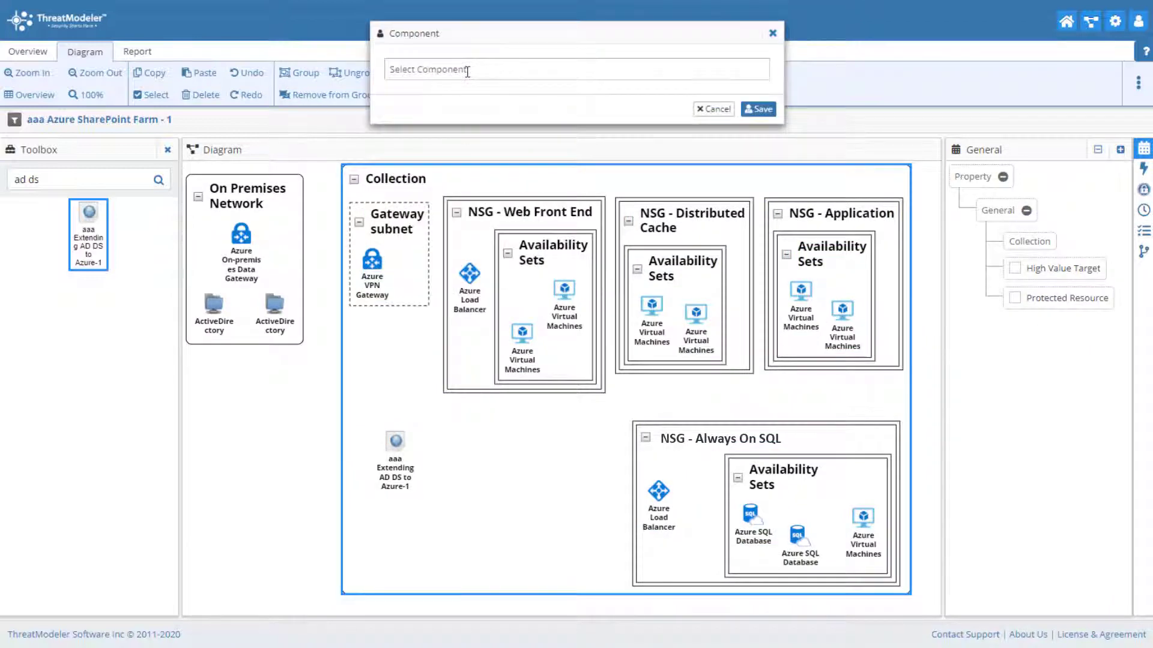
left_click(468, 72)
type("vir")
left_click(456, 128)
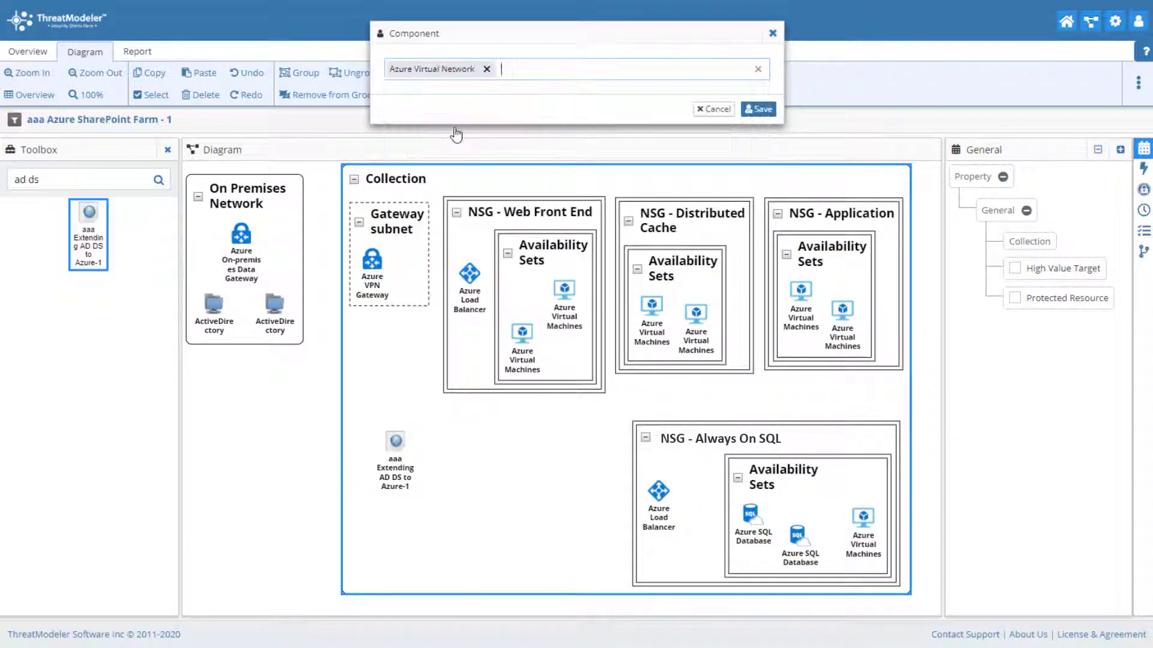
left_click(760, 108)
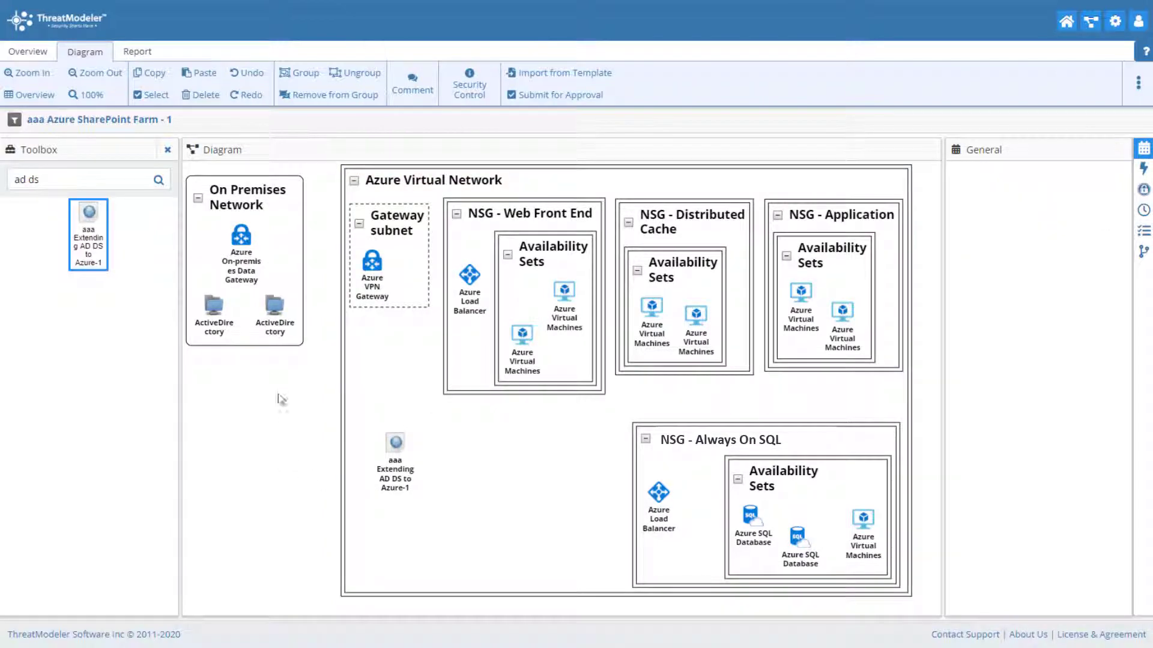
Draw a connector from the Azure On-premises Data Gateway to the Azure VPN Gateway.
left_click(243, 339)
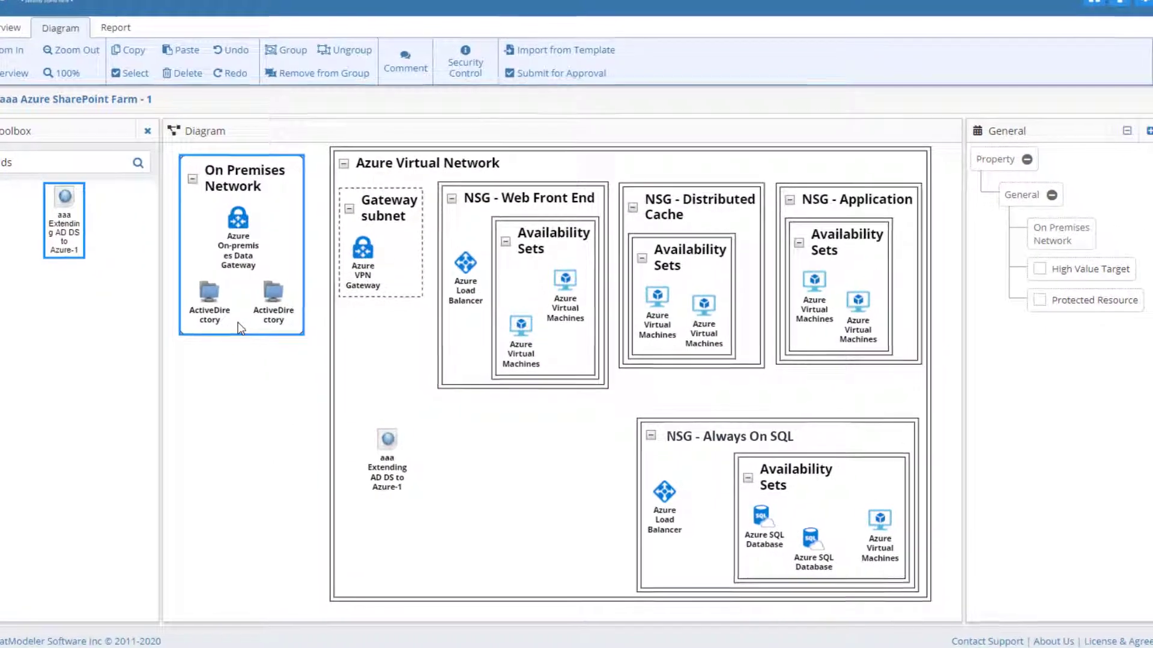
left_click(243, 451)
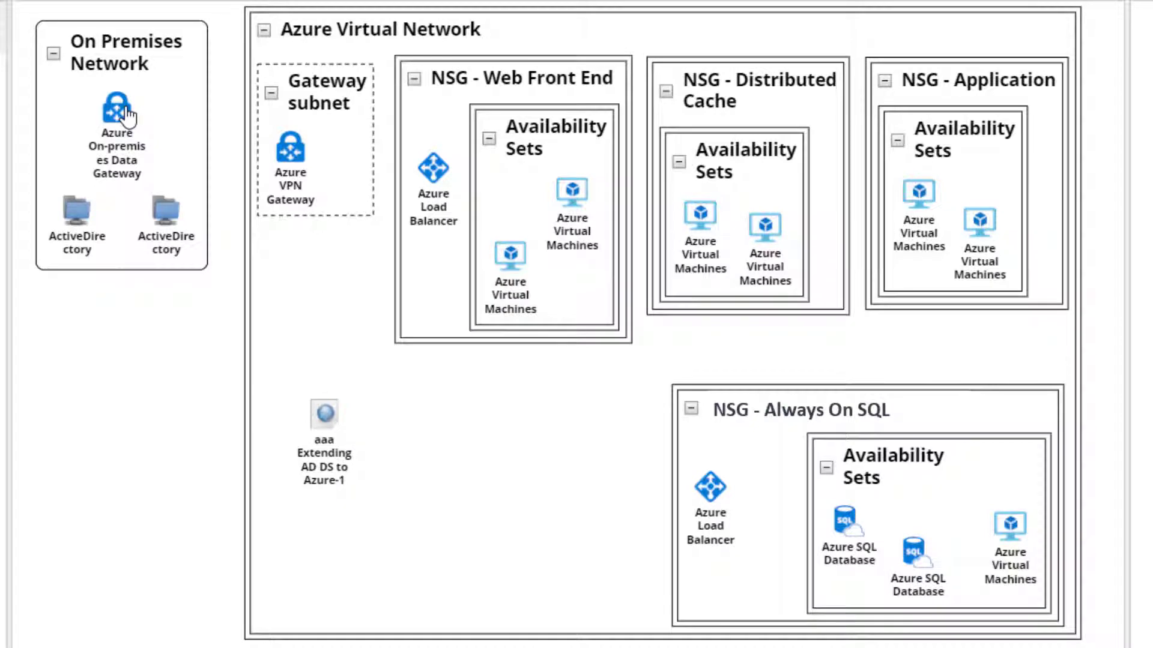
left_click_drag(128, 113, 249, 160)
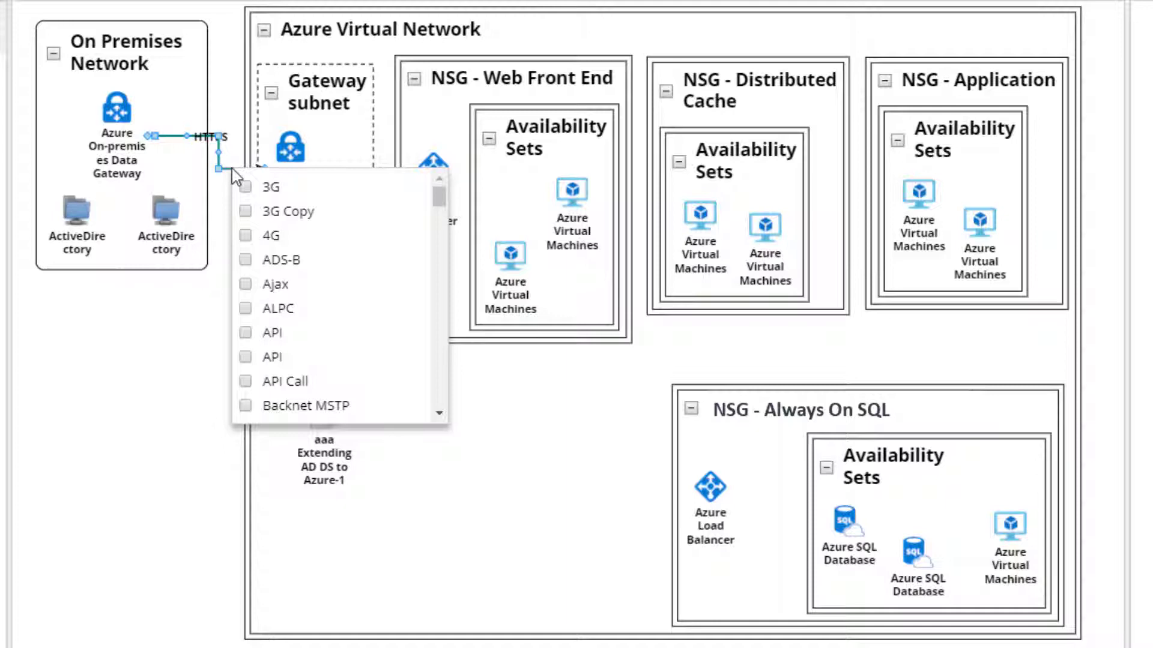
Add FTP to the connection's protocols.
left_click(443, 348)
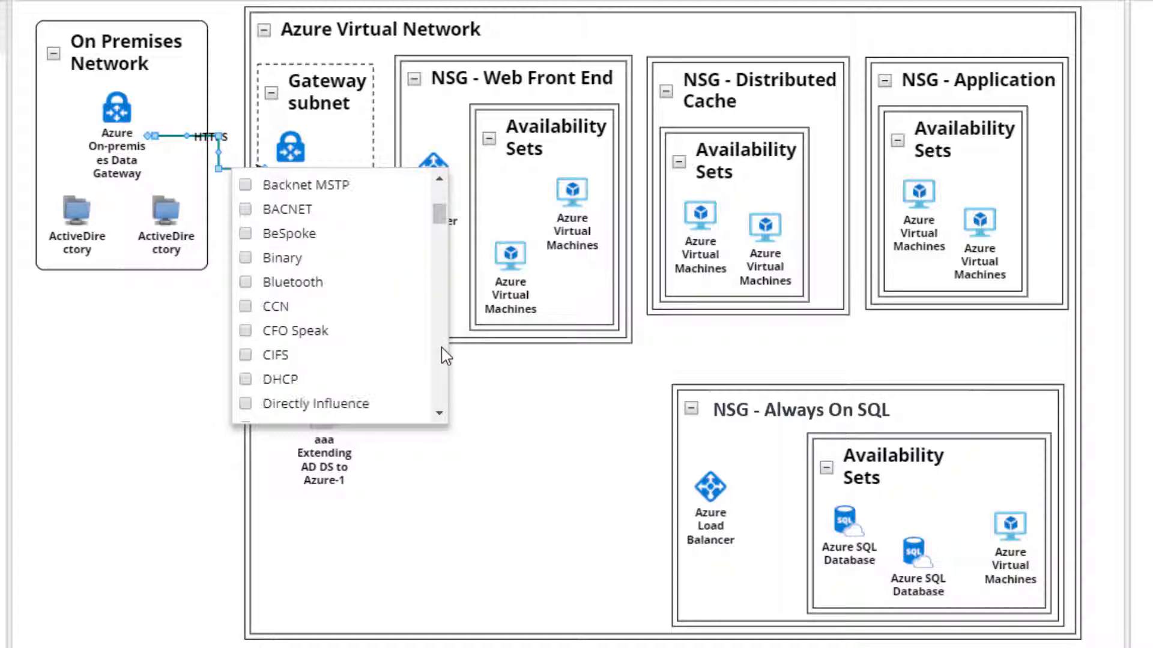
left_click(442, 348)
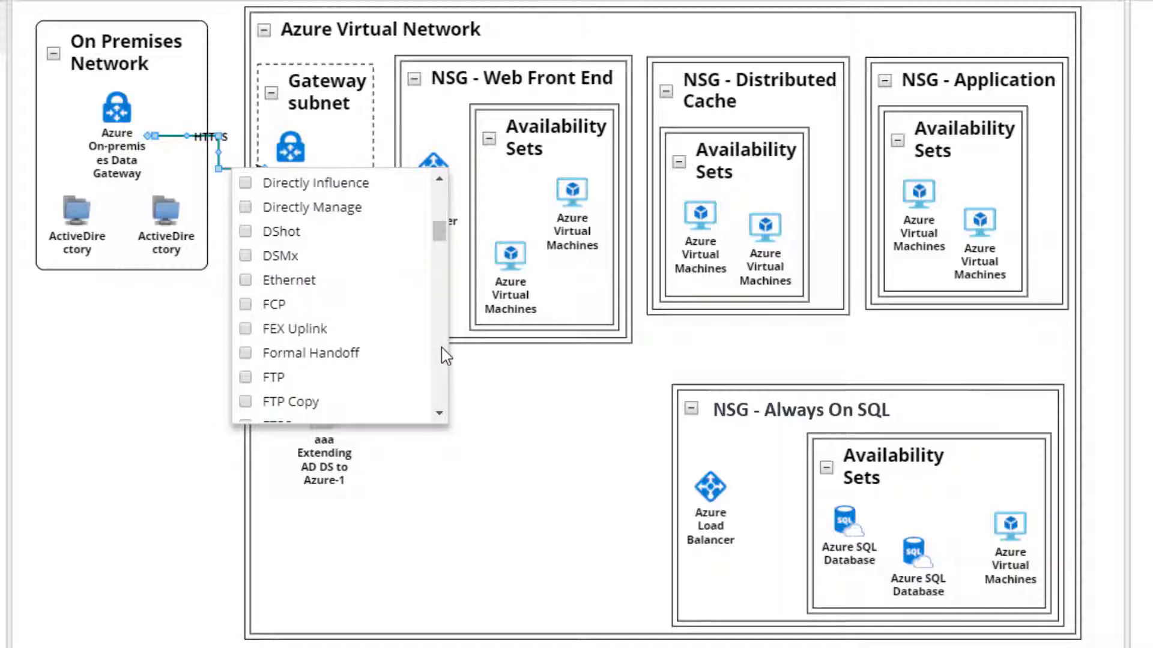
left_click(246, 378)
left_click(440, 378)
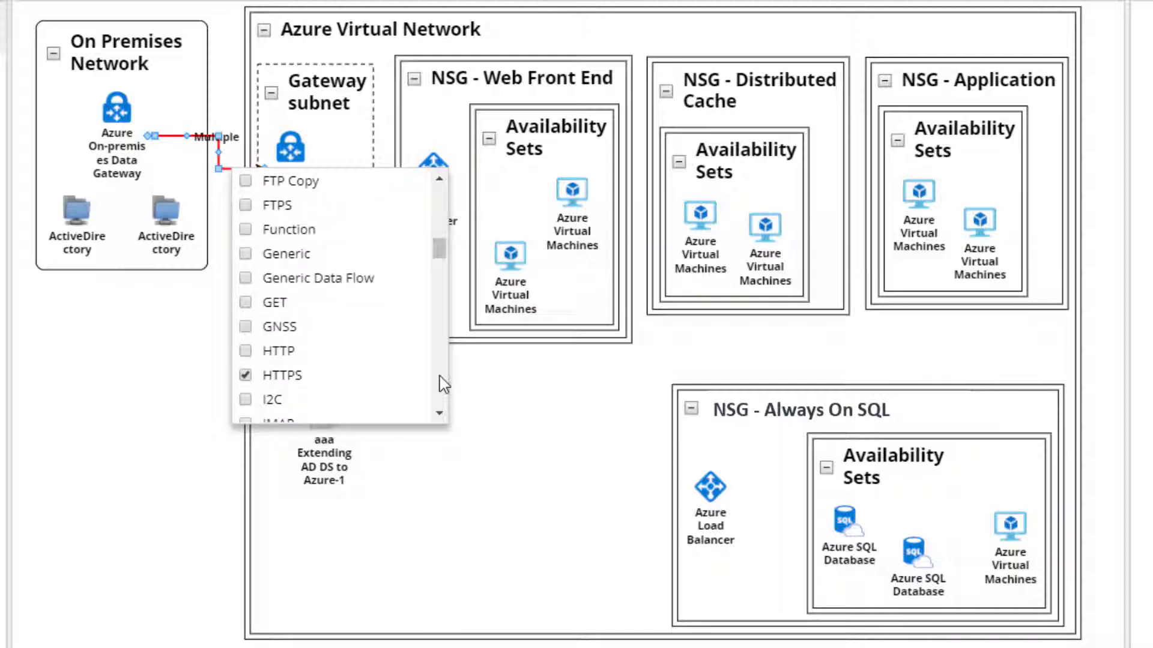
left_click(439, 379)
left_click(440, 219)
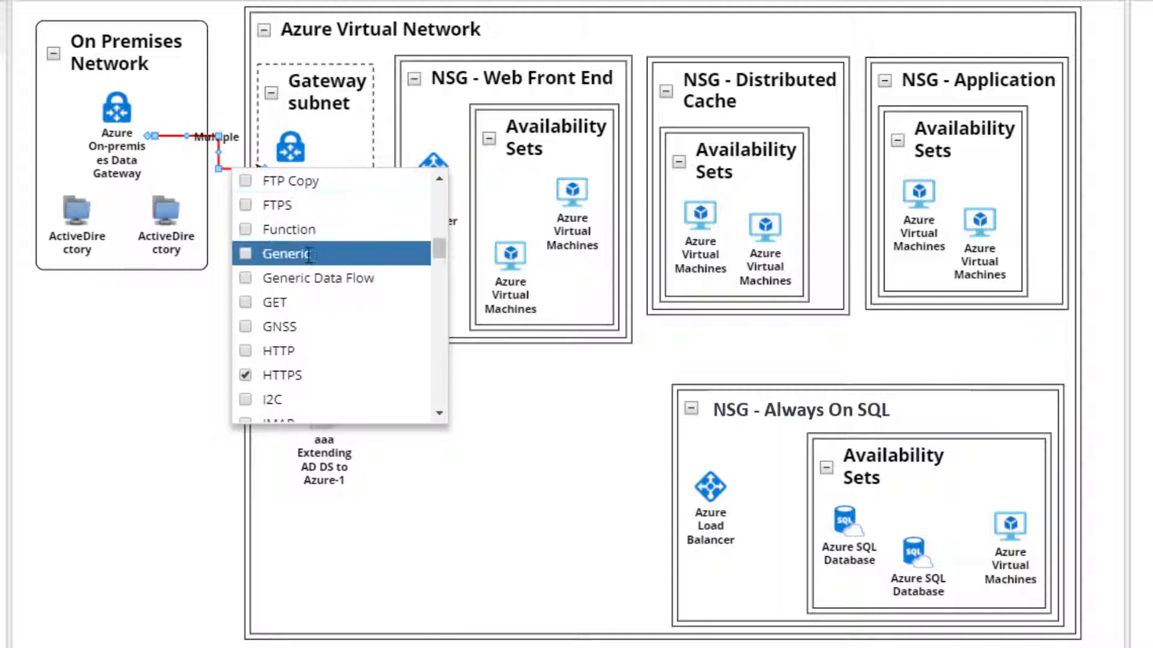
Remove HTTPS and add MQTT to the connection's protocols.
left_click(244, 375)
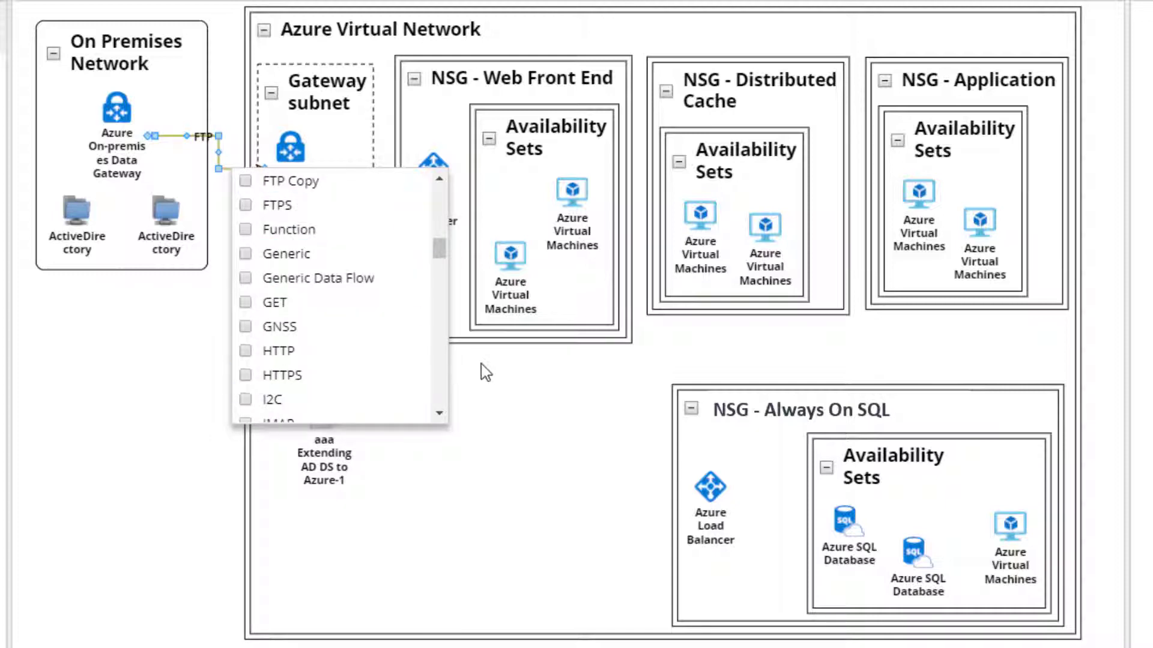
left_click(442, 372)
left_click(443, 371)
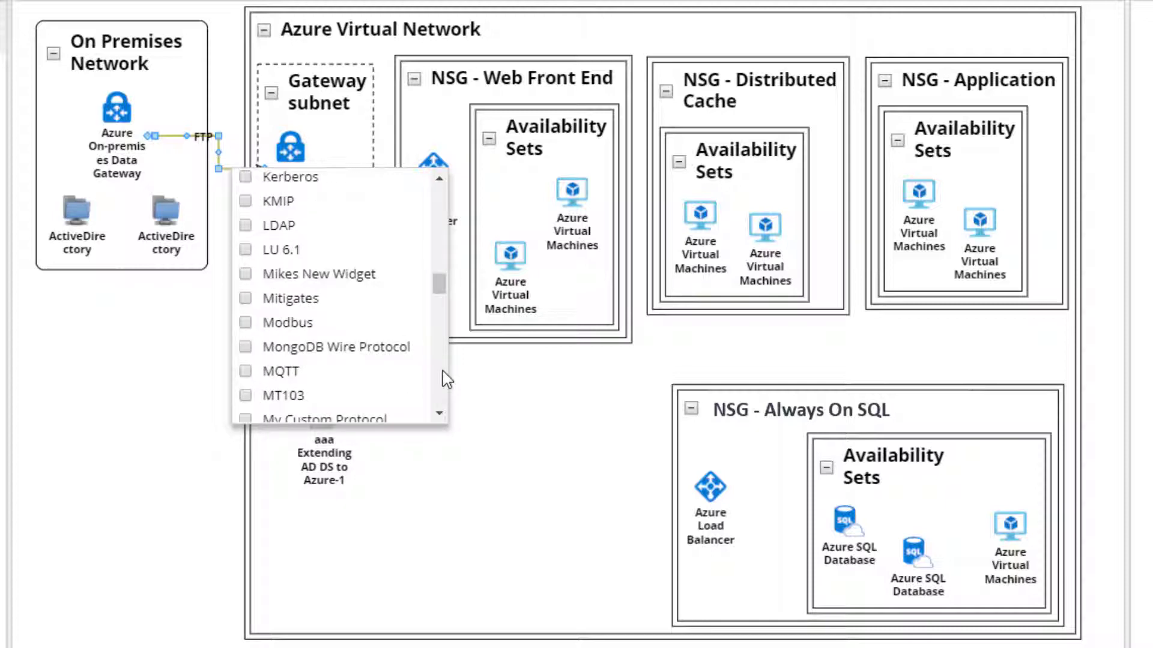
left_click(245, 371)
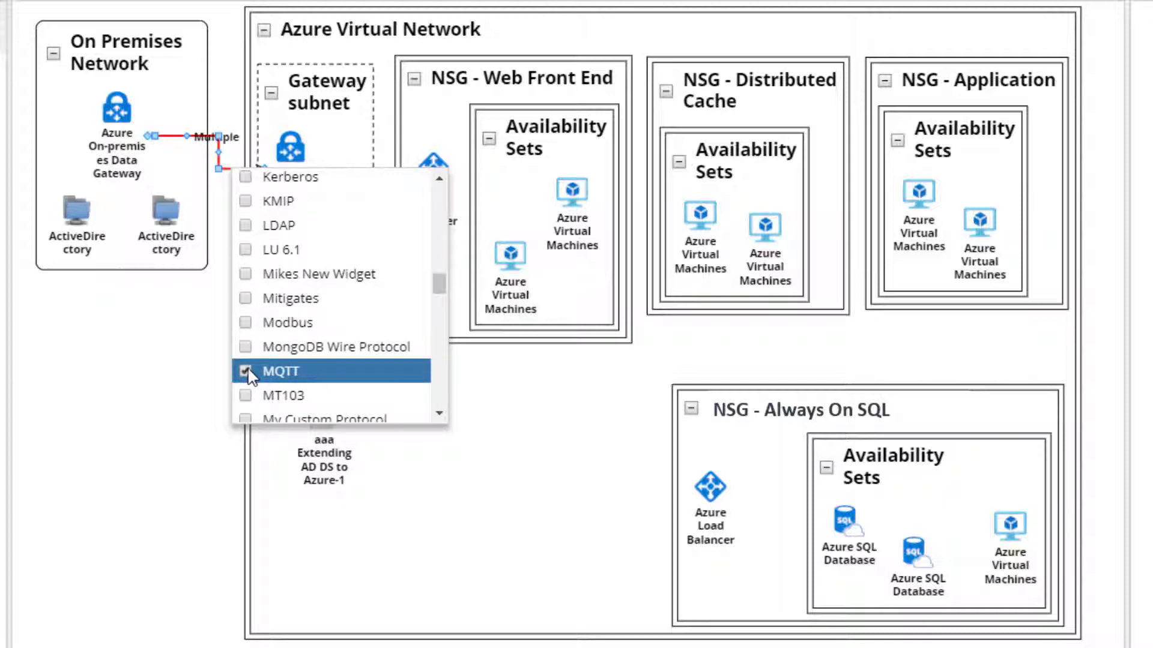
left_click(442, 394)
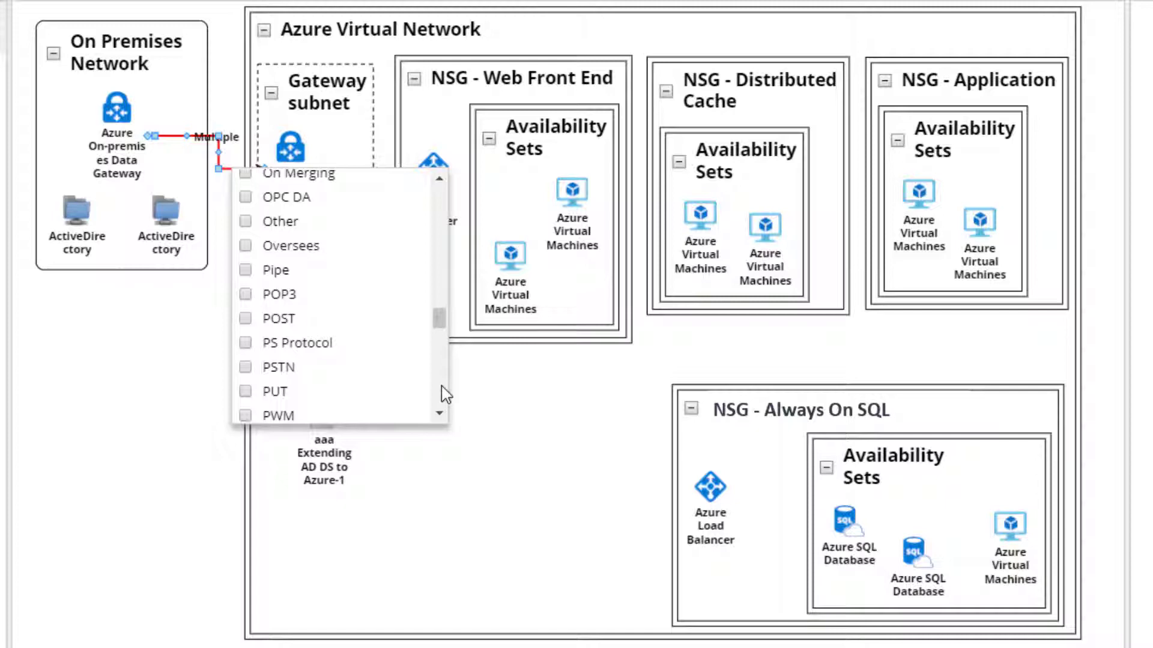
left_click(442, 388)
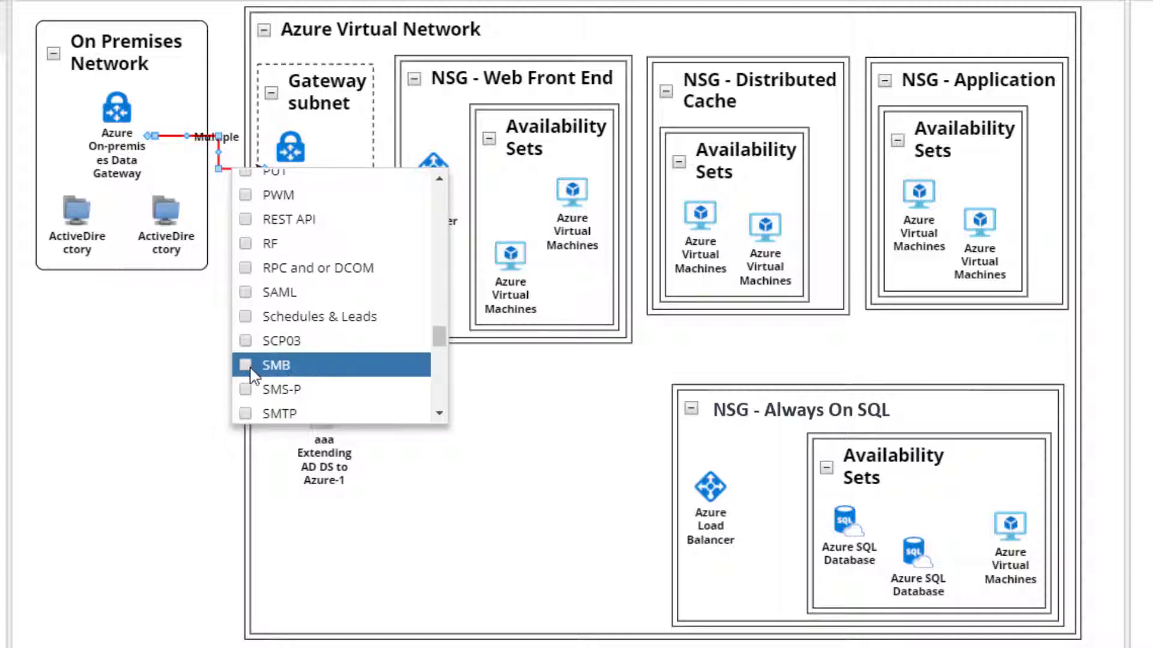
left_click(207, 413)
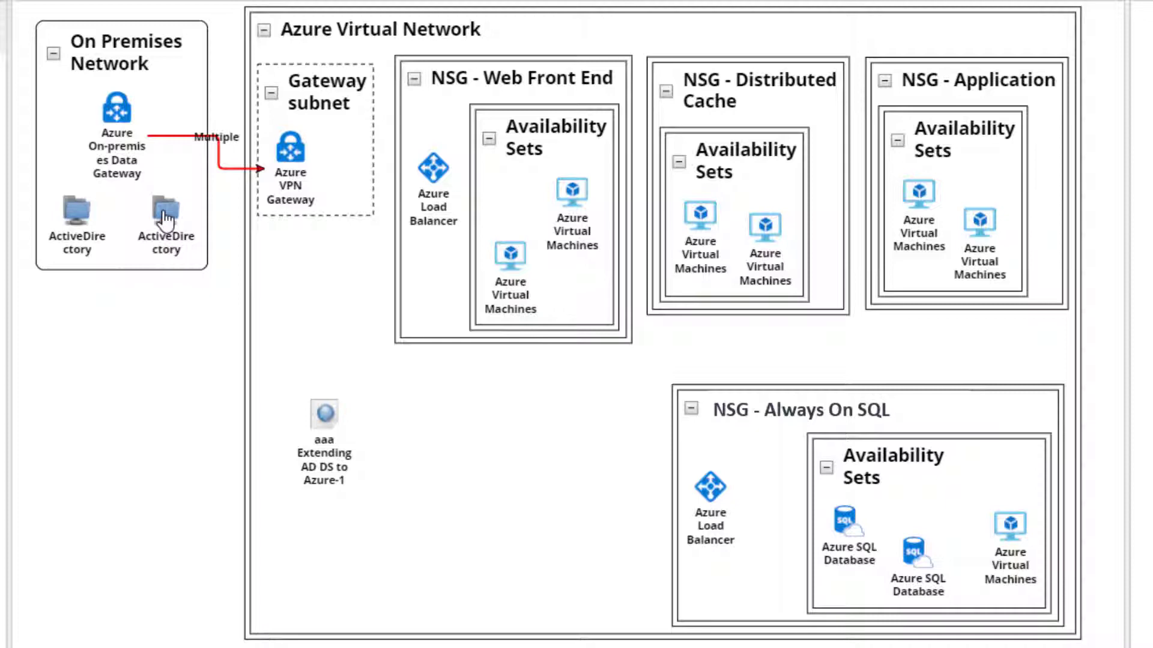
Link both ActiveDirectory nodes to aaa and connect the VPN gateway through the load balancer to the web VMs.
left_click_drag(167, 221, 296, 412)
left_click_drag(84, 237, 296, 393)
left_click(210, 389)
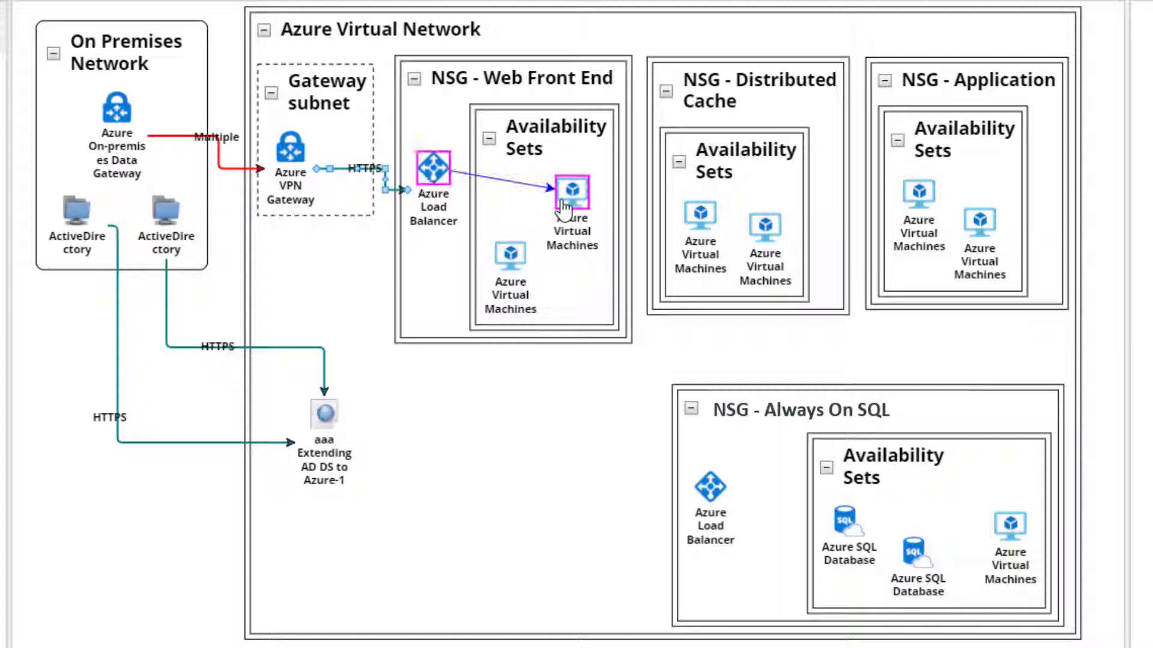
left_click_drag(433, 180, 497, 240)
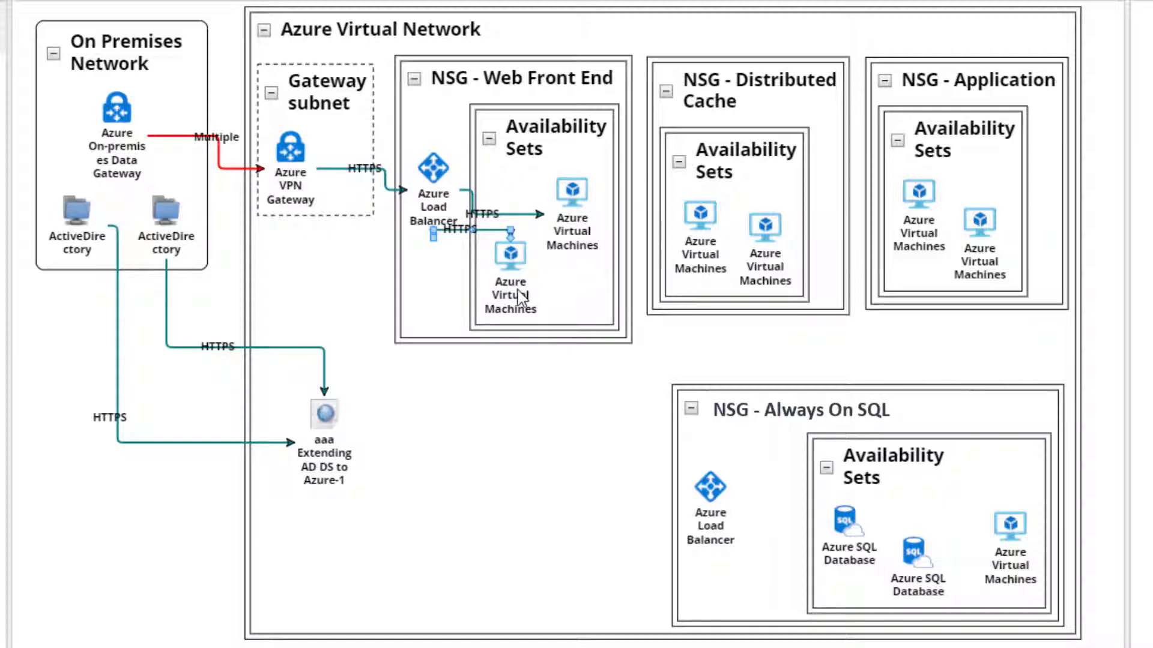
left_click_drag(514, 296, 520, 317)
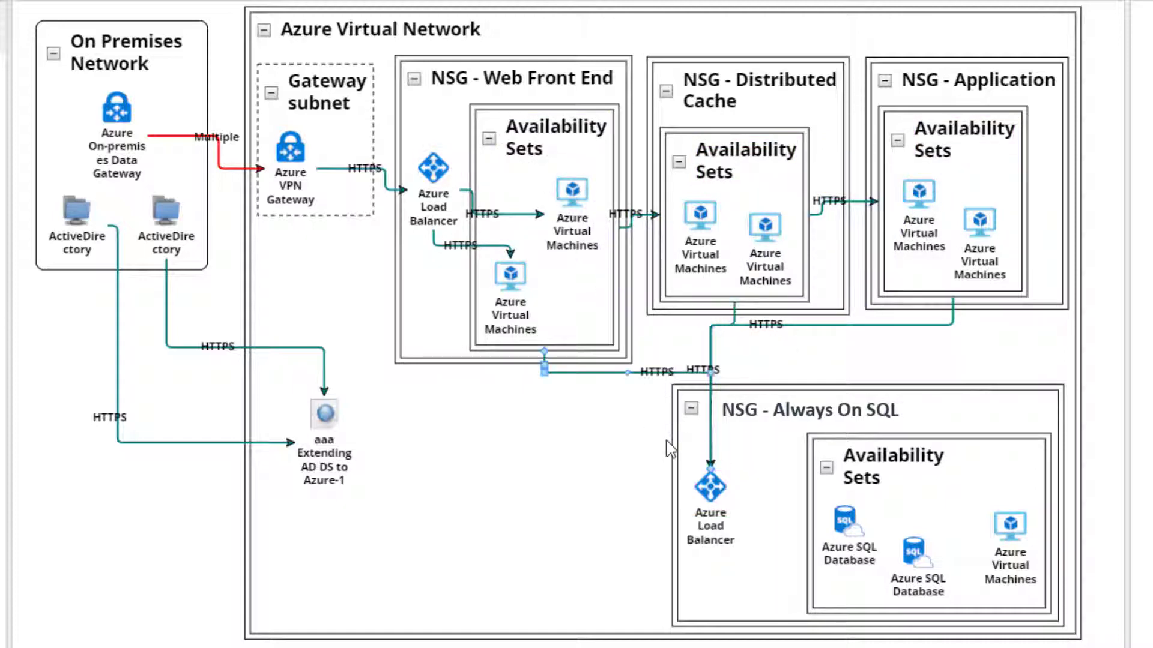
Connect the SQL load balancer to both SQL databases.
left_click(724, 500)
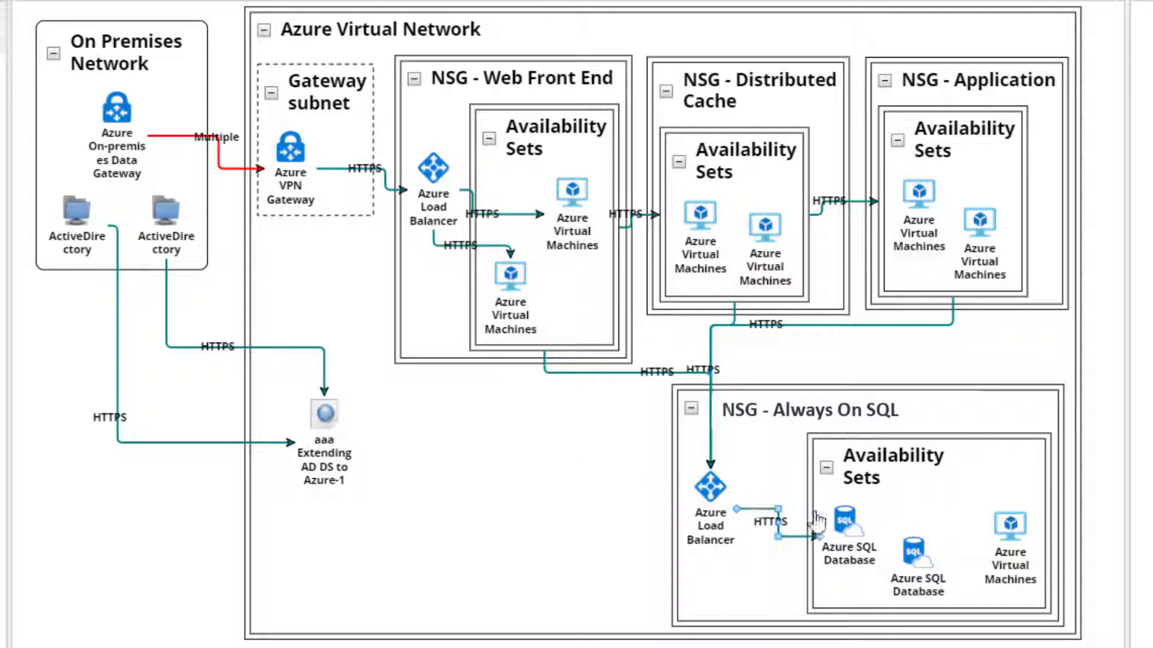
left_click_drag(725, 500, 888, 568)
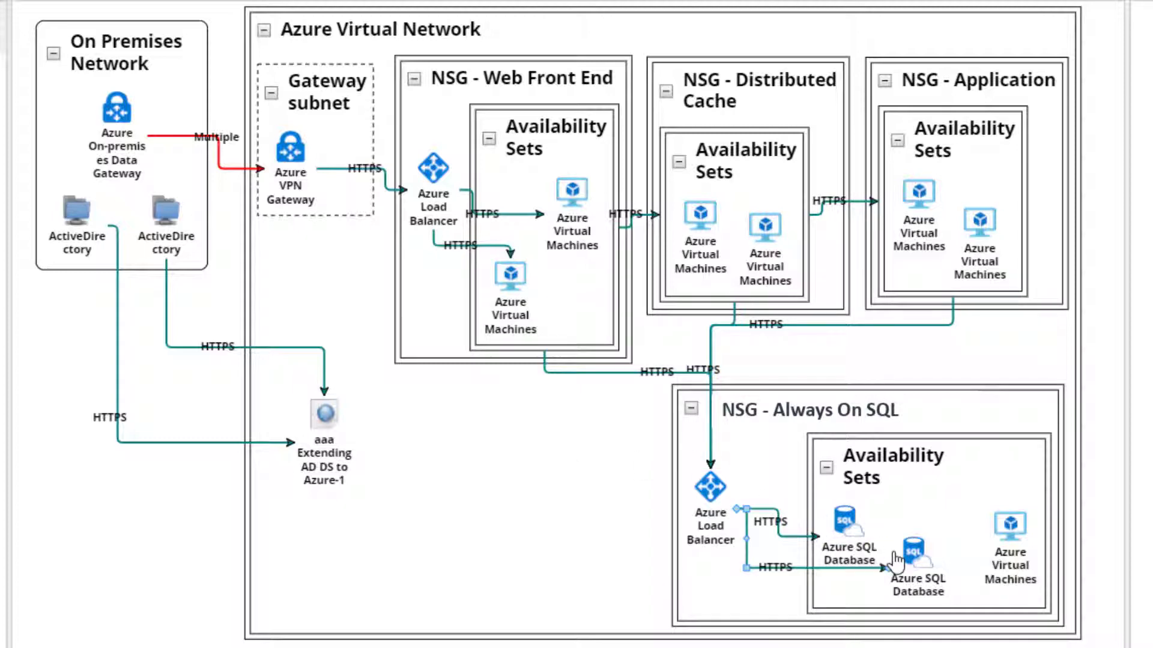
left_click(456, 536)
Add the Azure Web Apps component to the web front end virtual machines.
left_click(511, 331)
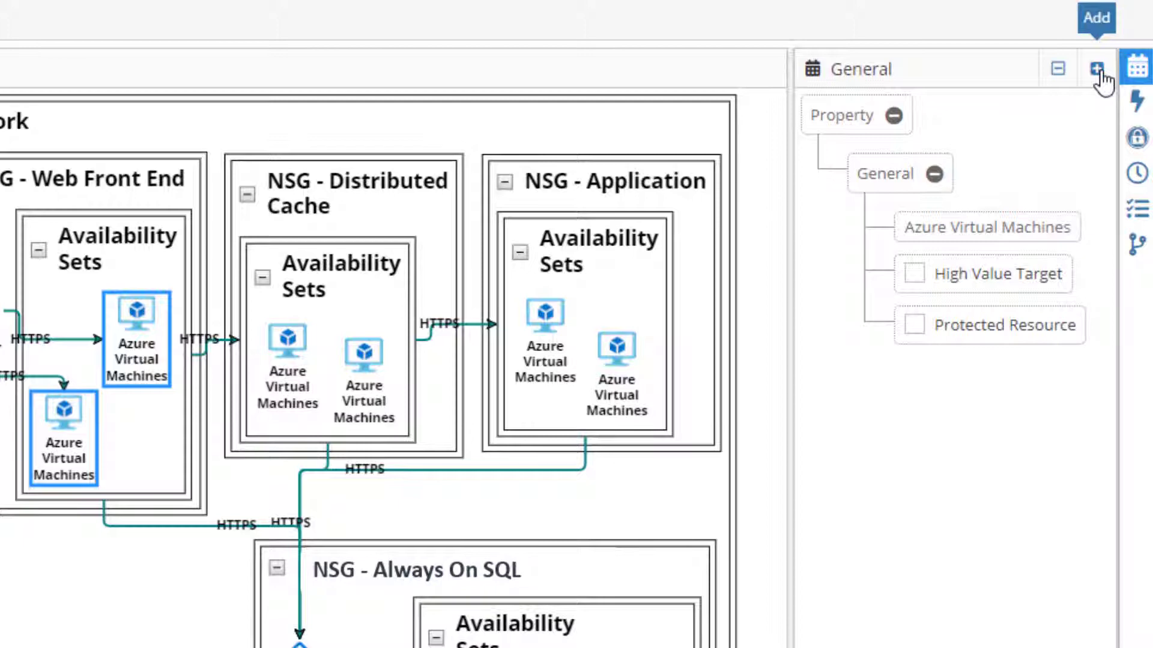
left_click(1096, 69)
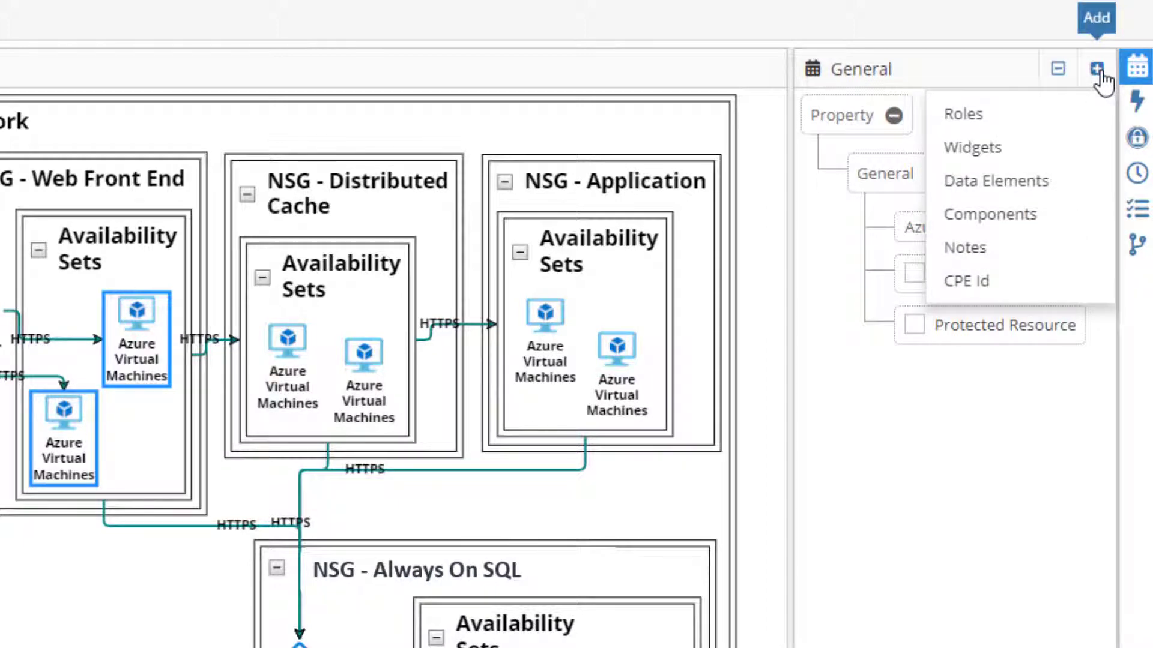
left_click(1019, 216)
left_click(959, 153)
type("web")
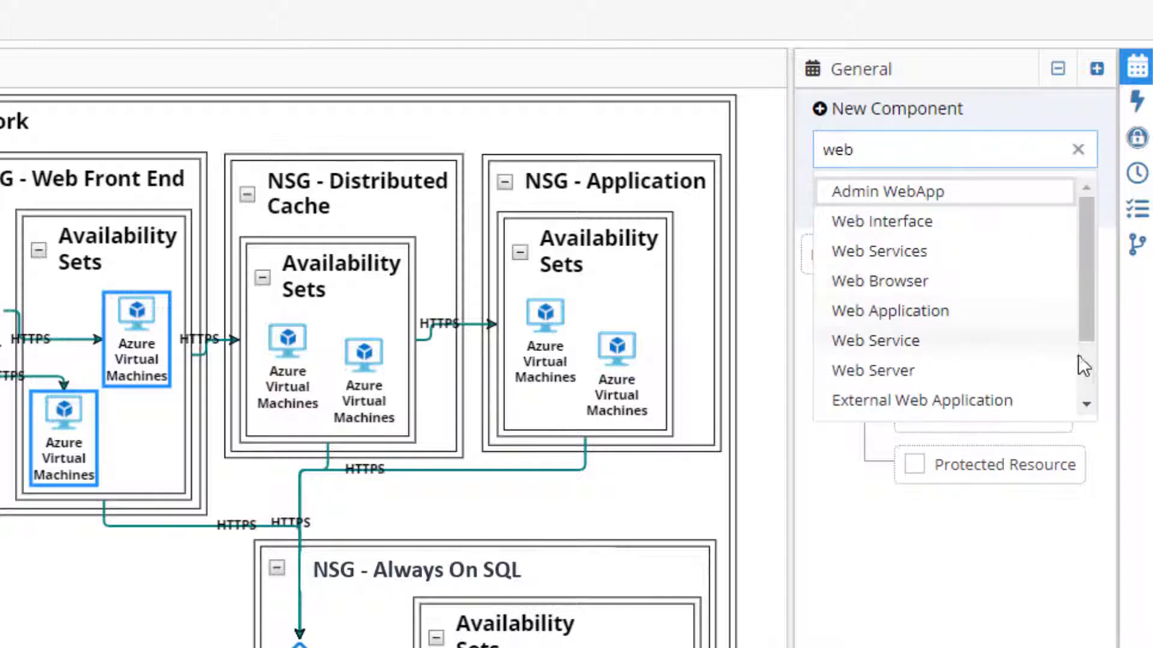
scroll(1084, 363, "down", 3)
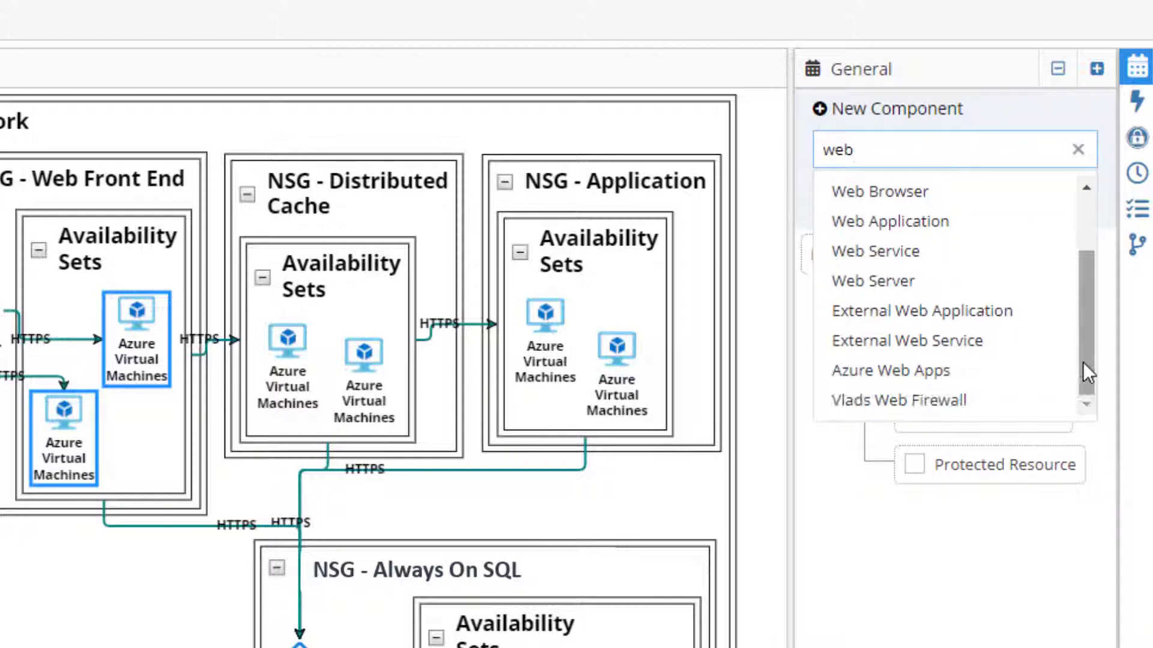
left_click(962, 372)
left_click(1072, 198)
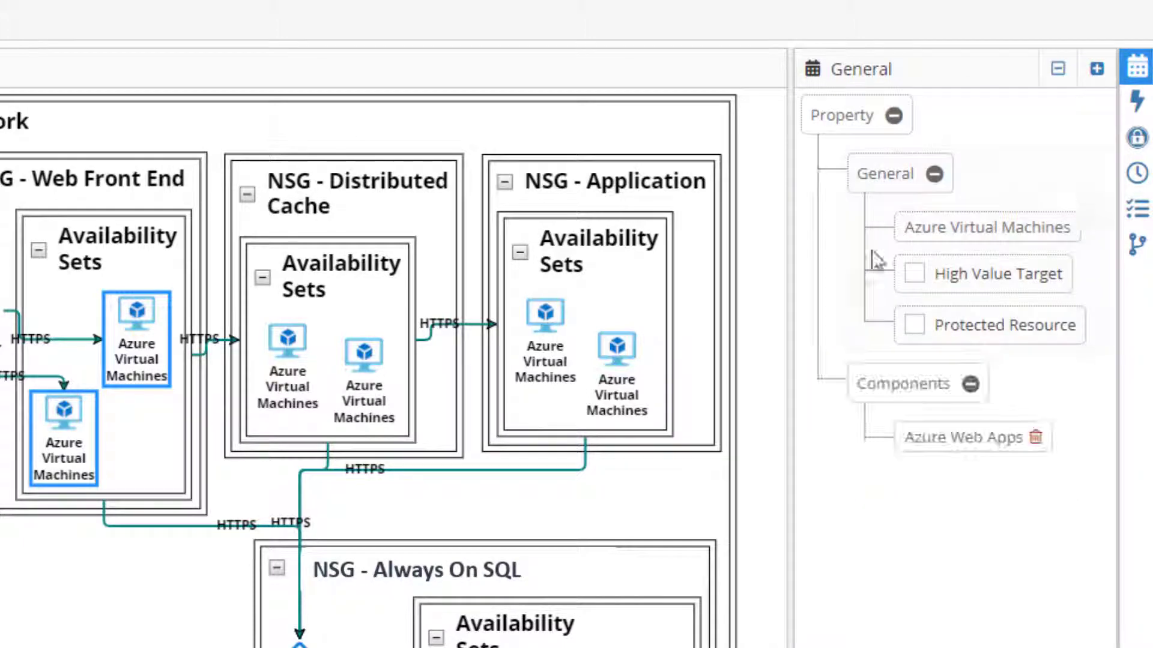
Add the Cache node component to both Distributed Cache VMs.
left_click(287, 384)
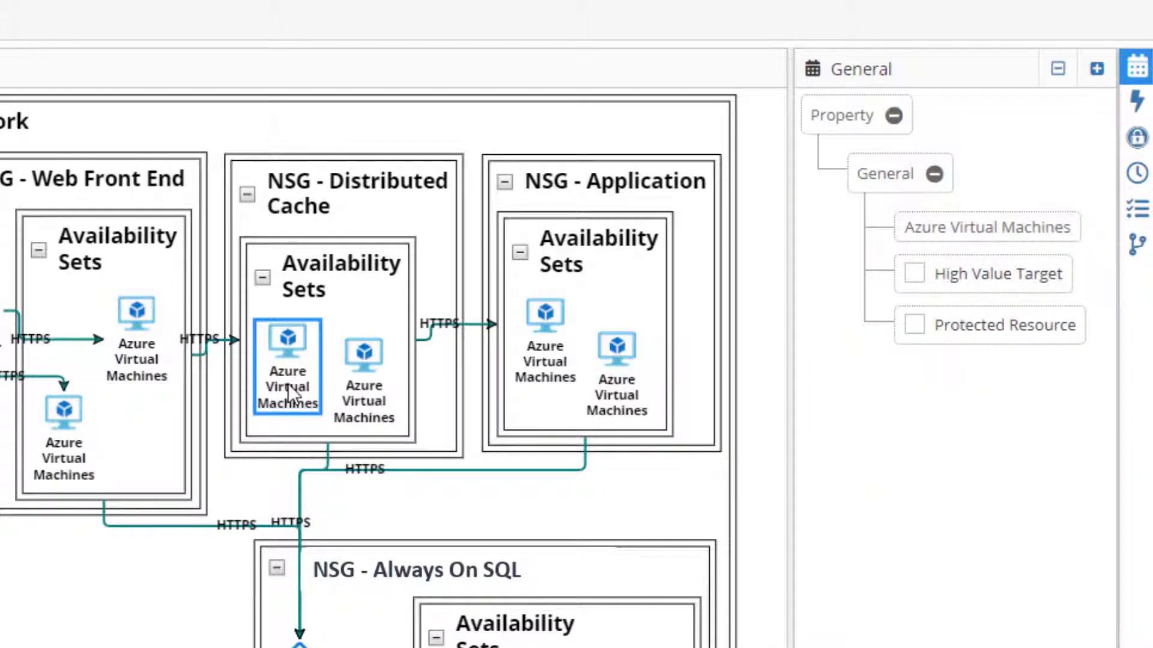
left_click(373, 394, "ctrl")
left_click(1096, 69)
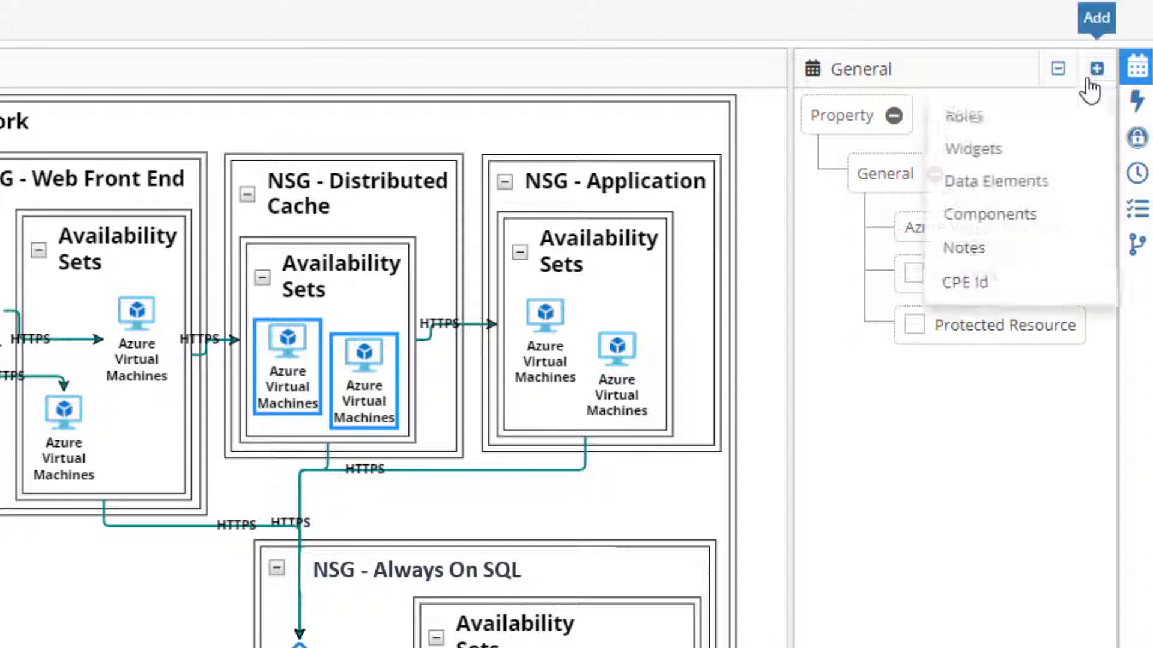
left_click(1003, 214)
left_click(945, 148)
type("cach")
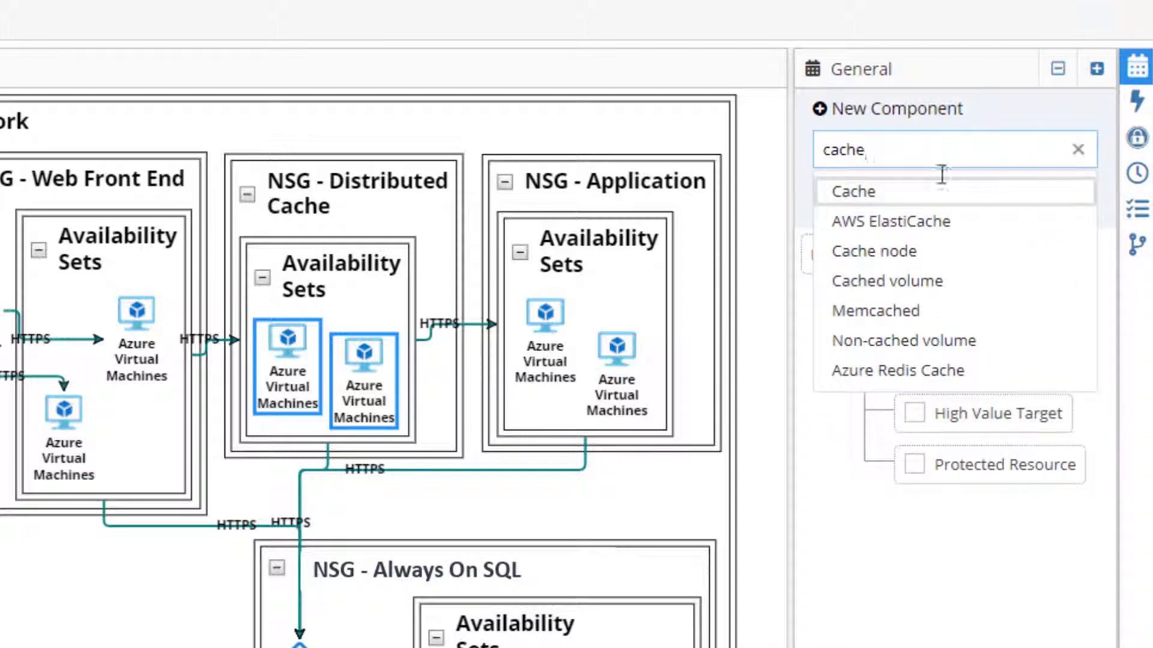
type("e")
left_click(874, 250)
left_click(1083, 199)
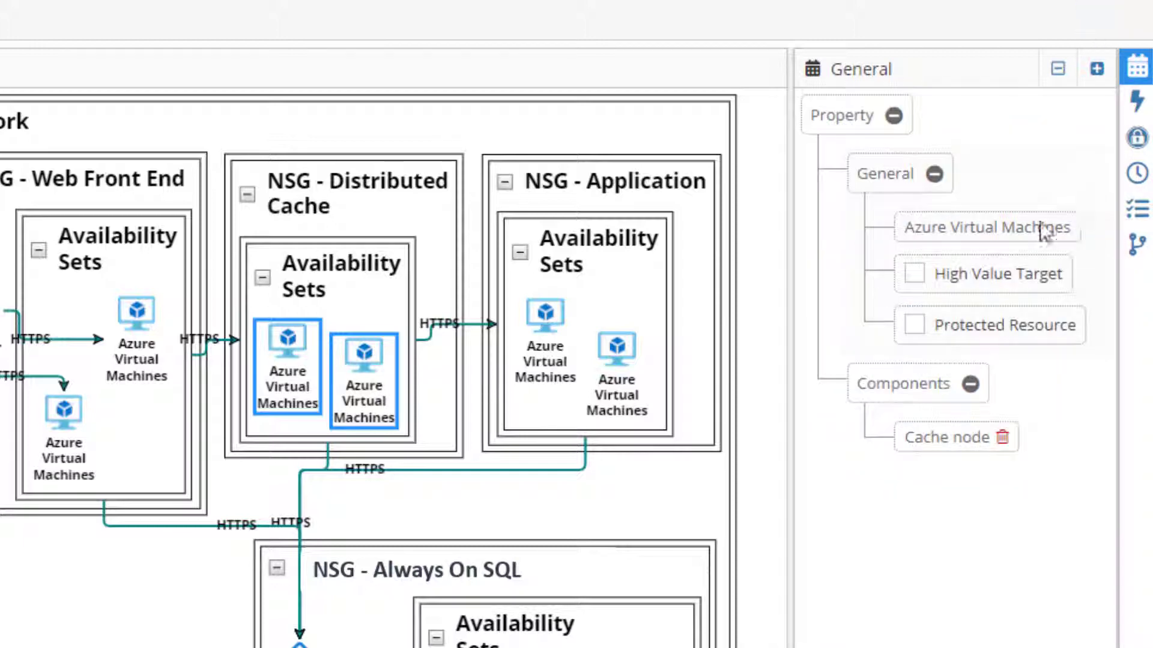
Add the Azure API Apps component to both Application VMs.
left_click(559, 358)
left_click(628, 381, "ctrl")
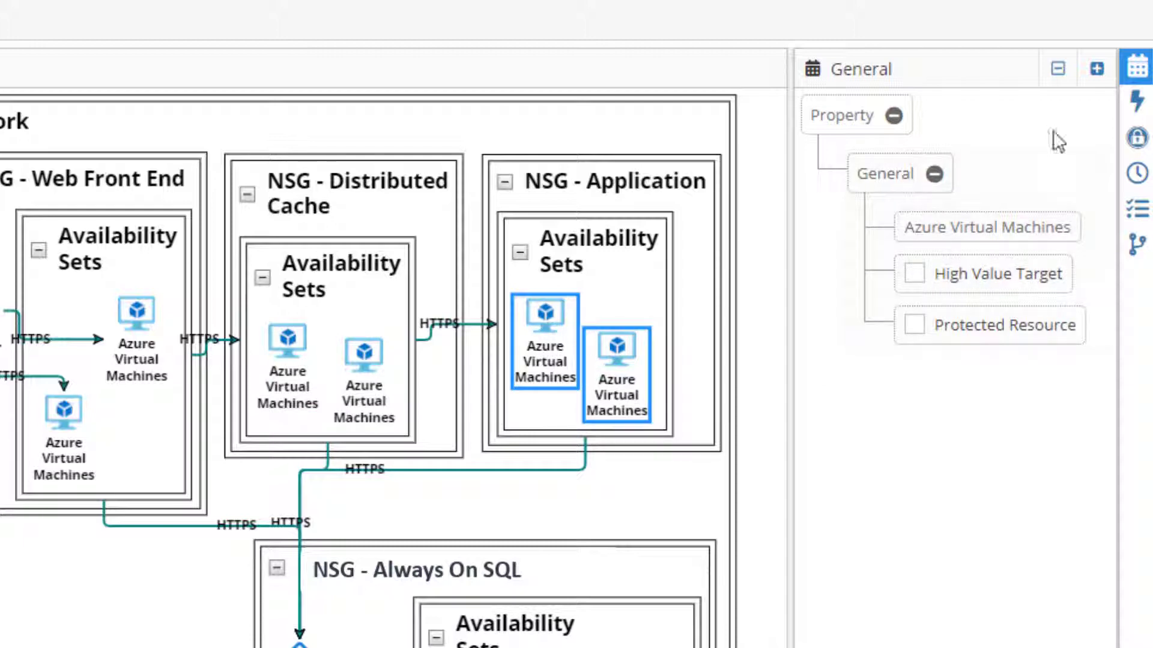
left_click(1097, 68)
left_click(999, 215)
left_click(947, 153)
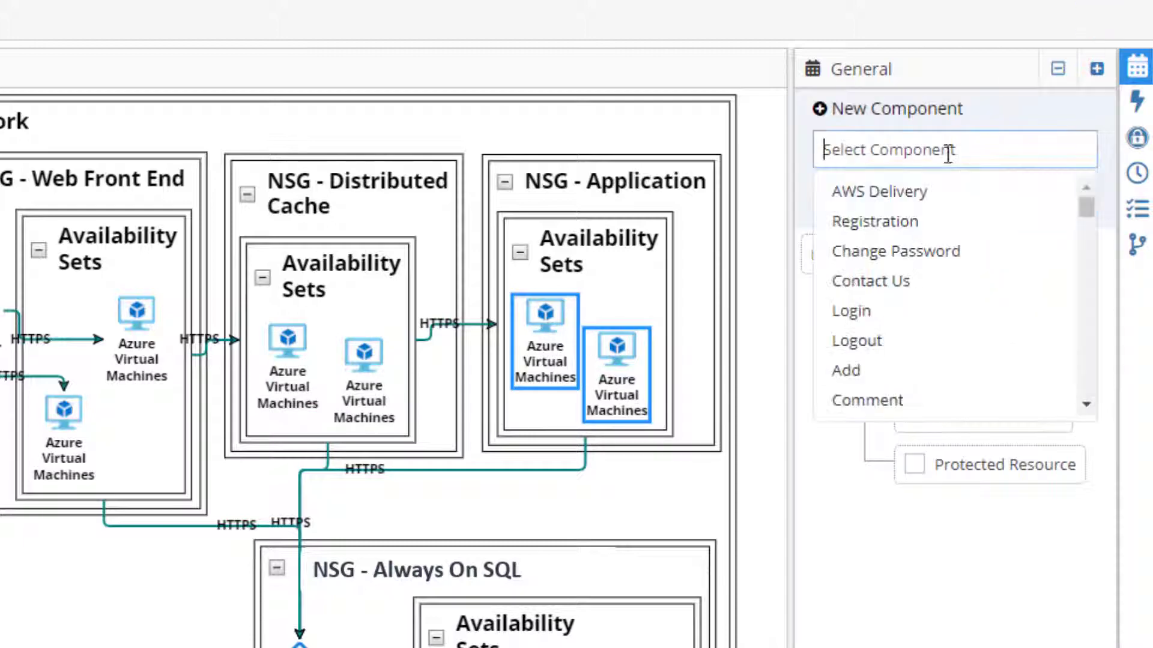
type("api")
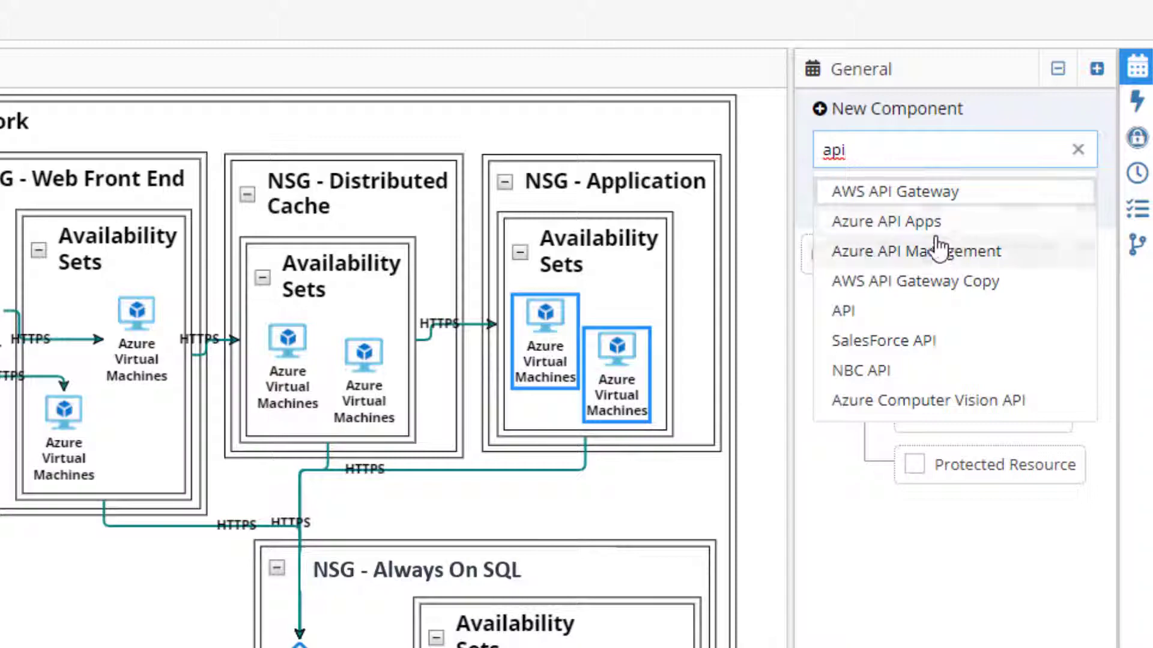
left_click(928, 223)
left_click(1069, 197)
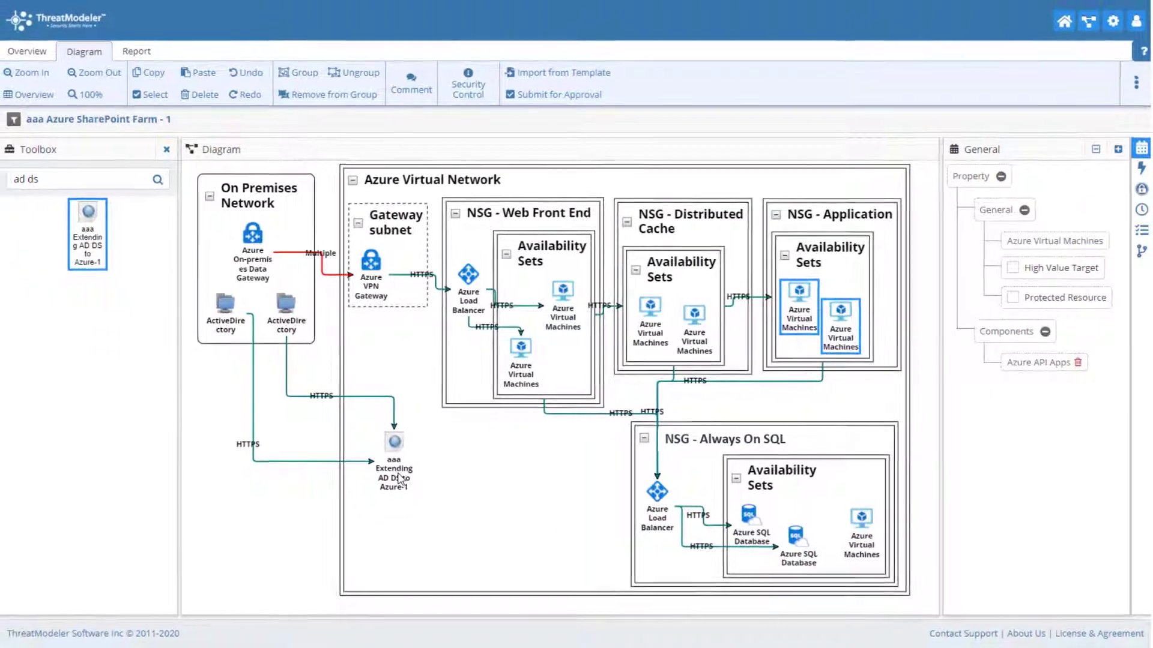
Enable Import Threats on the aaa Extending AD DS to Azure-1 node.
left_click(399, 479)
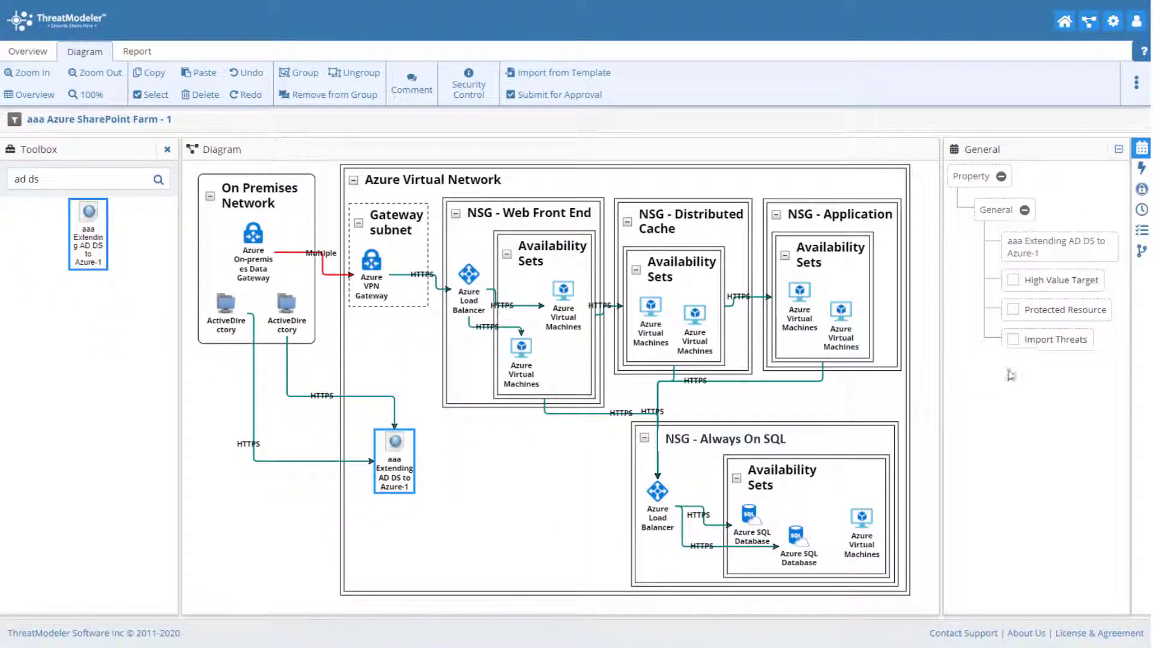
left_click(1013, 341)
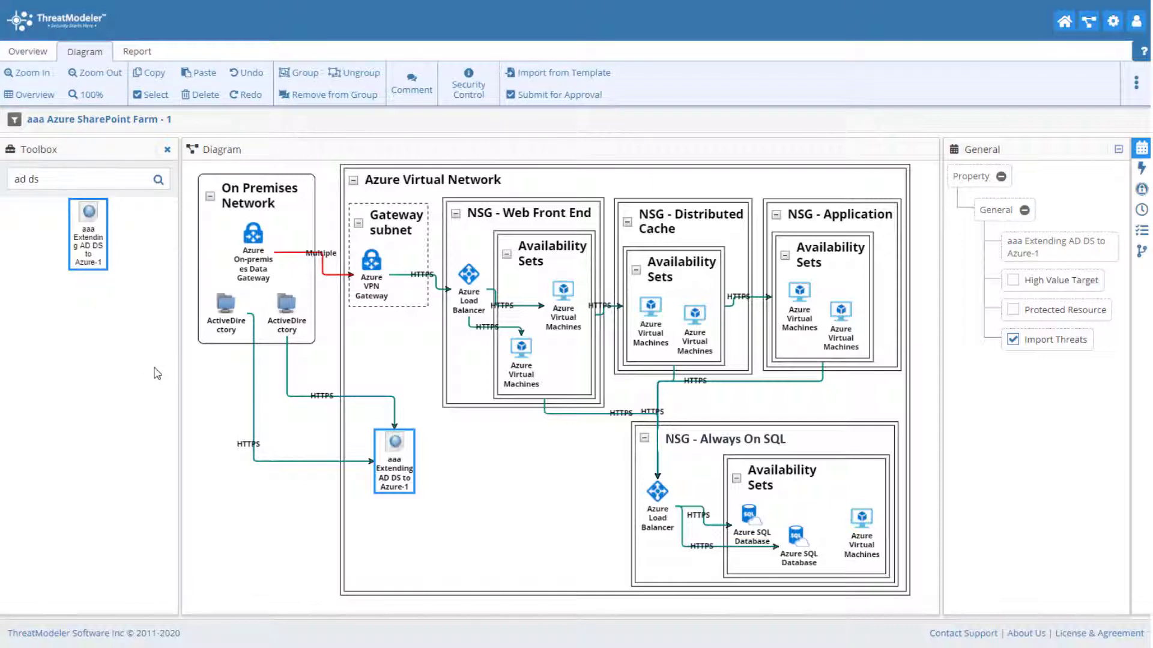
left_click(222, 414)
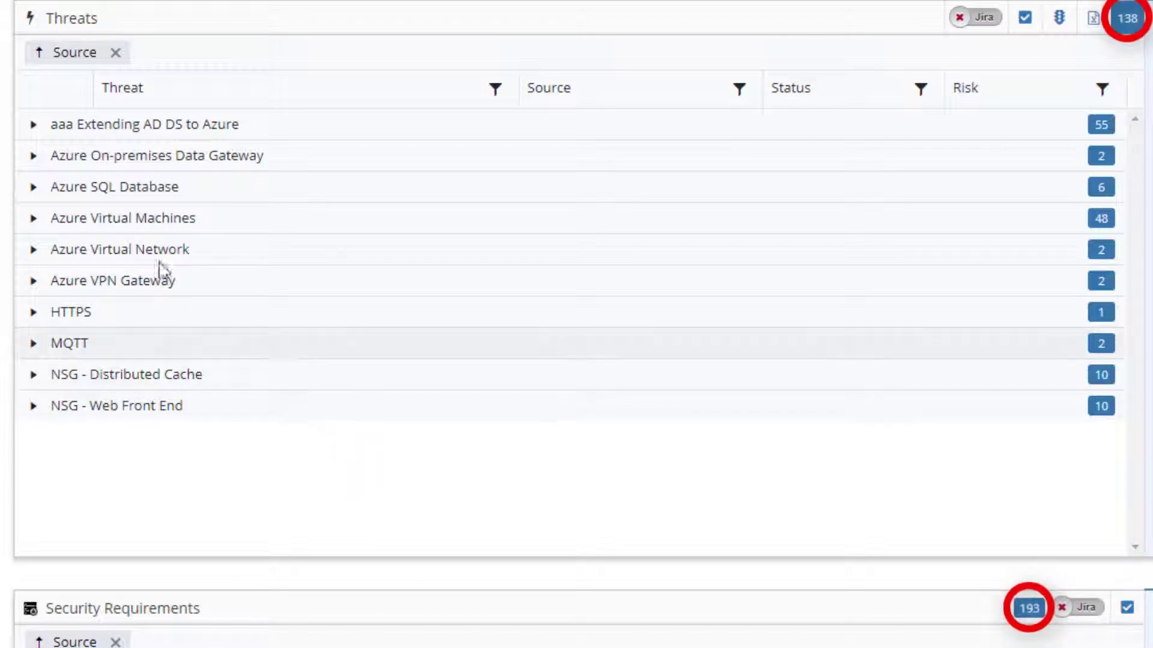
Expand the six Azure SQL Database threats and read the access-control and Privilege Abuse descriptions.
left_click(33, 188)
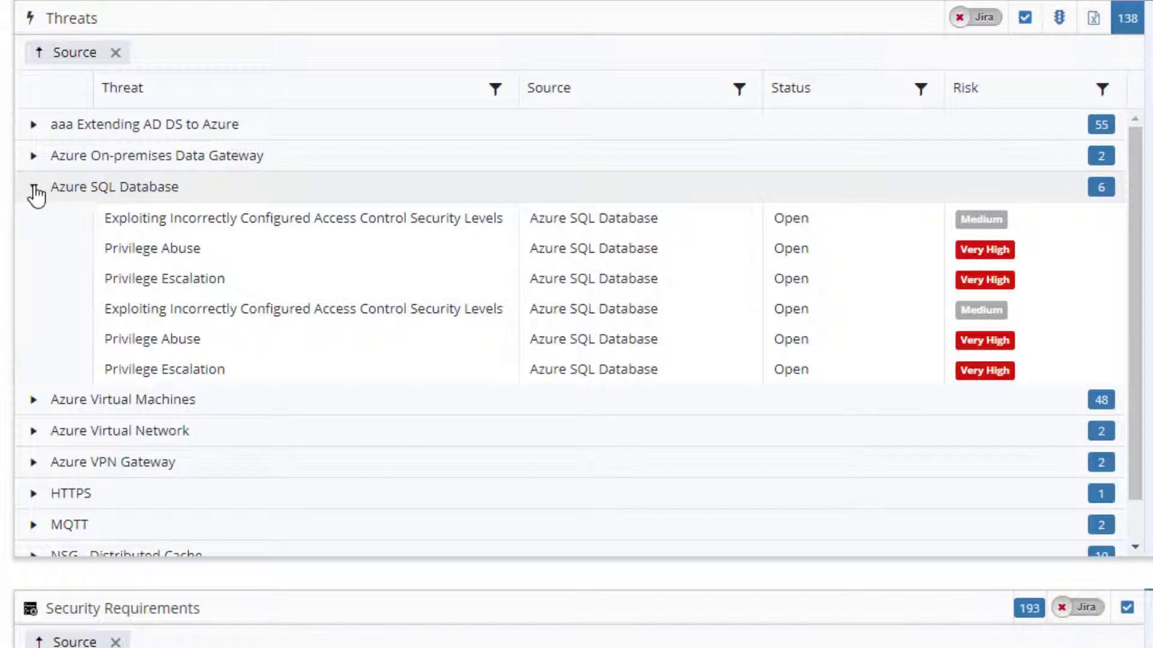
left_click(152, 219)
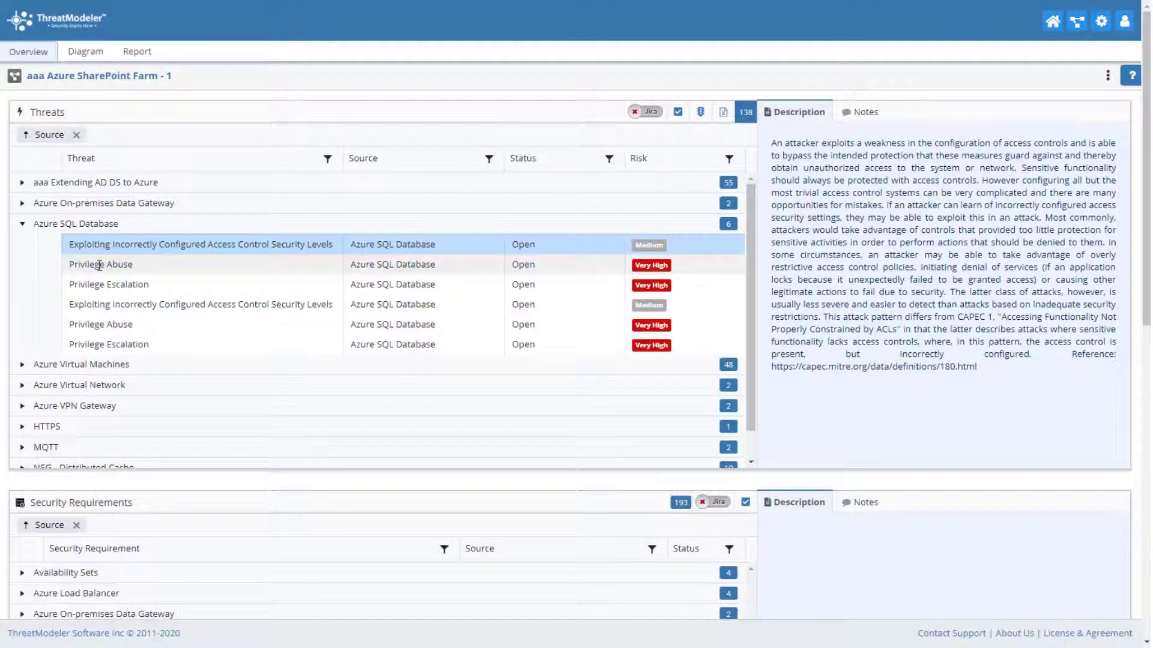
left_click(99, 266)
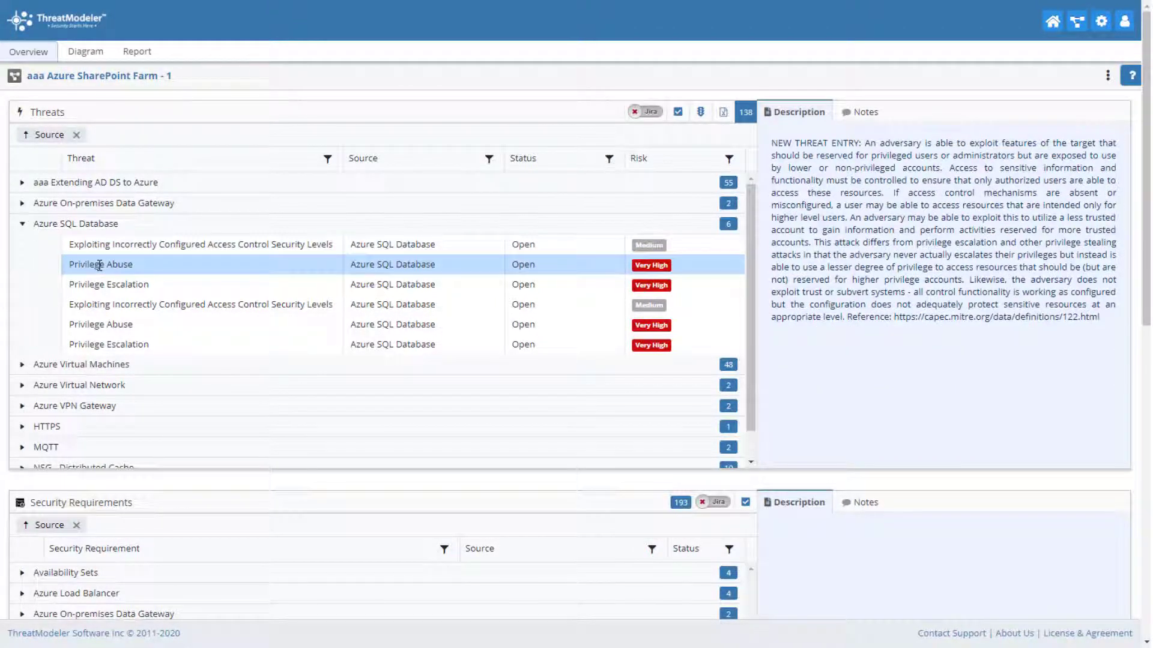